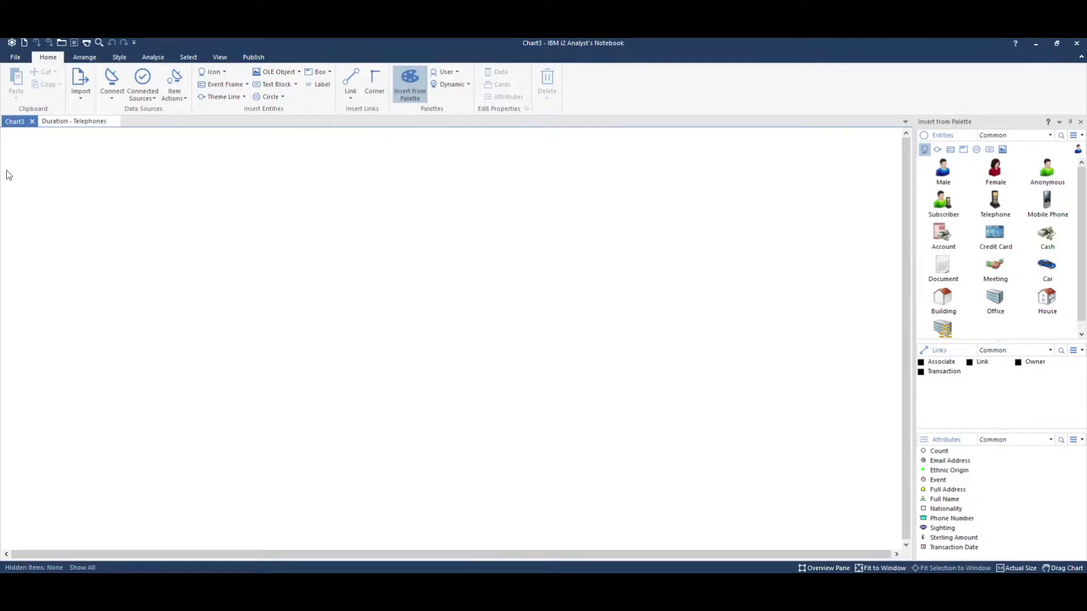
- Open Chart Properties at the Attribute Classes definitions and expand the New attribute type list
left_click(15, 58)
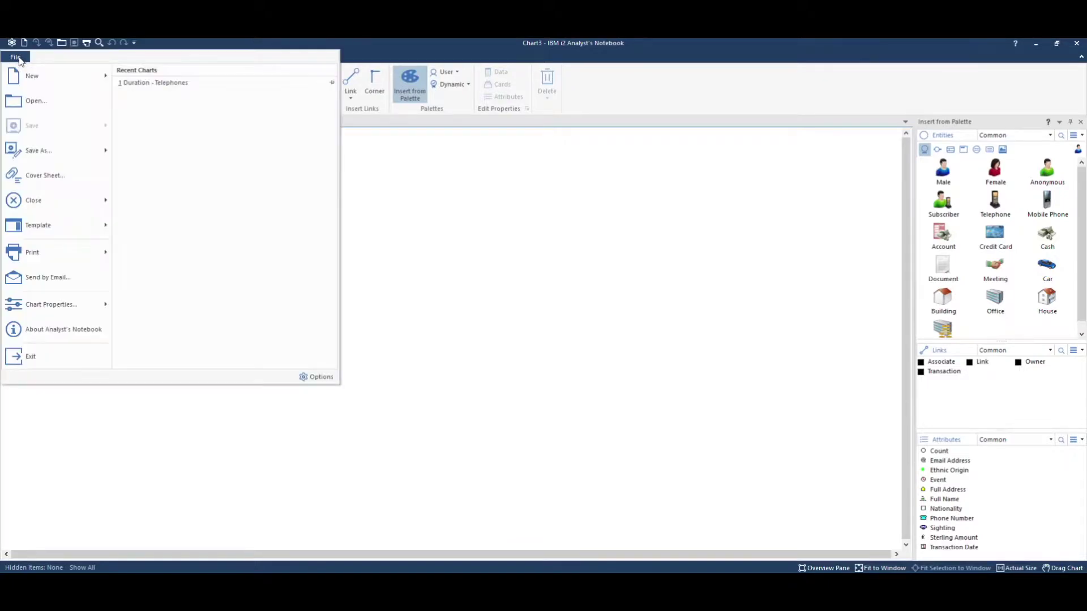
mouse_move(72, 306)
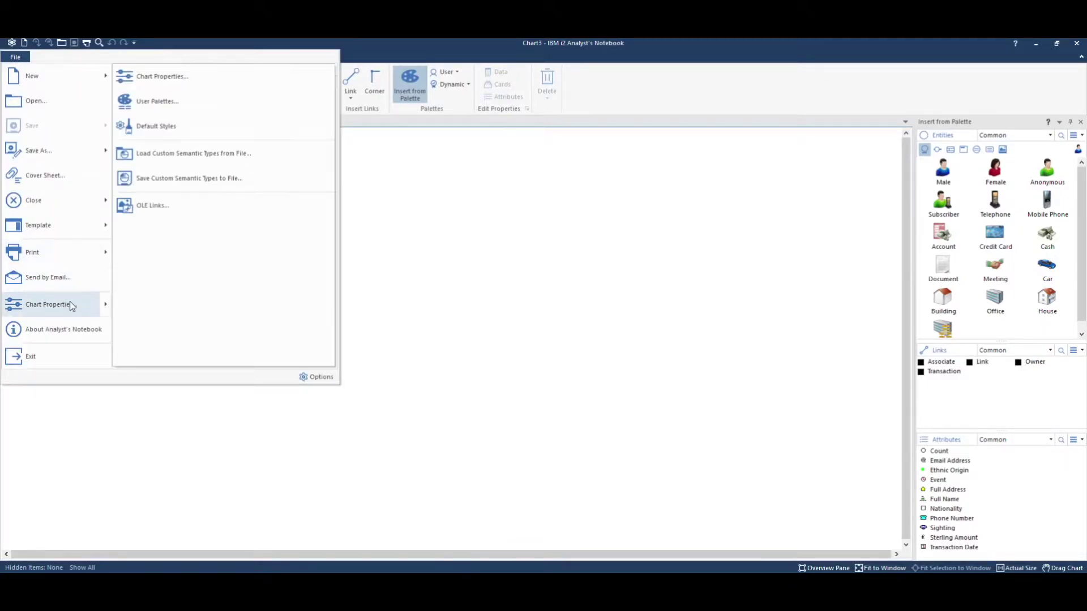
left_click(72, 306)
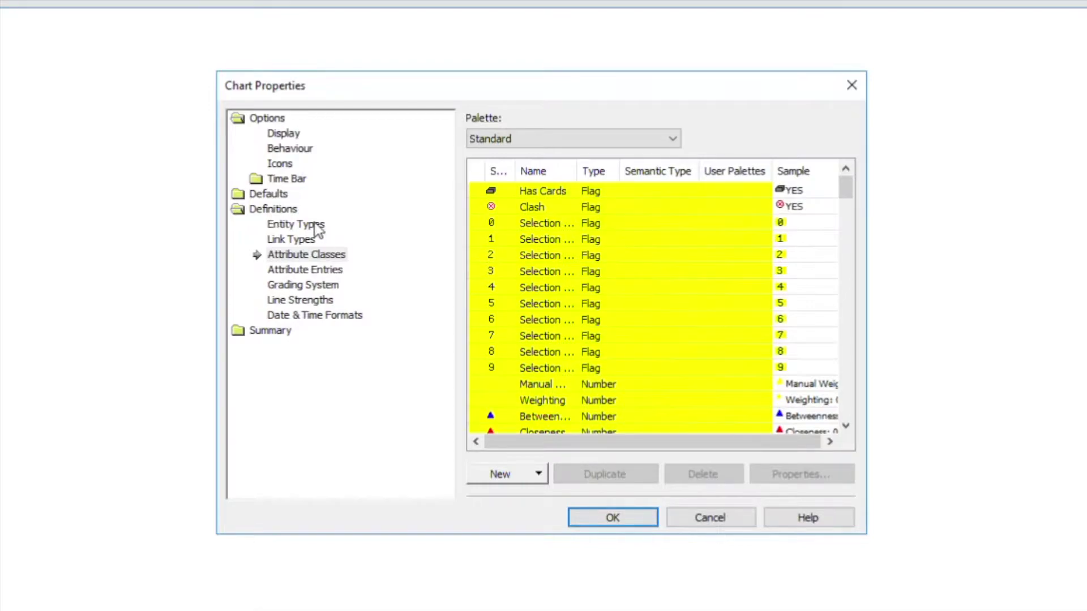
left_click(334, 260)
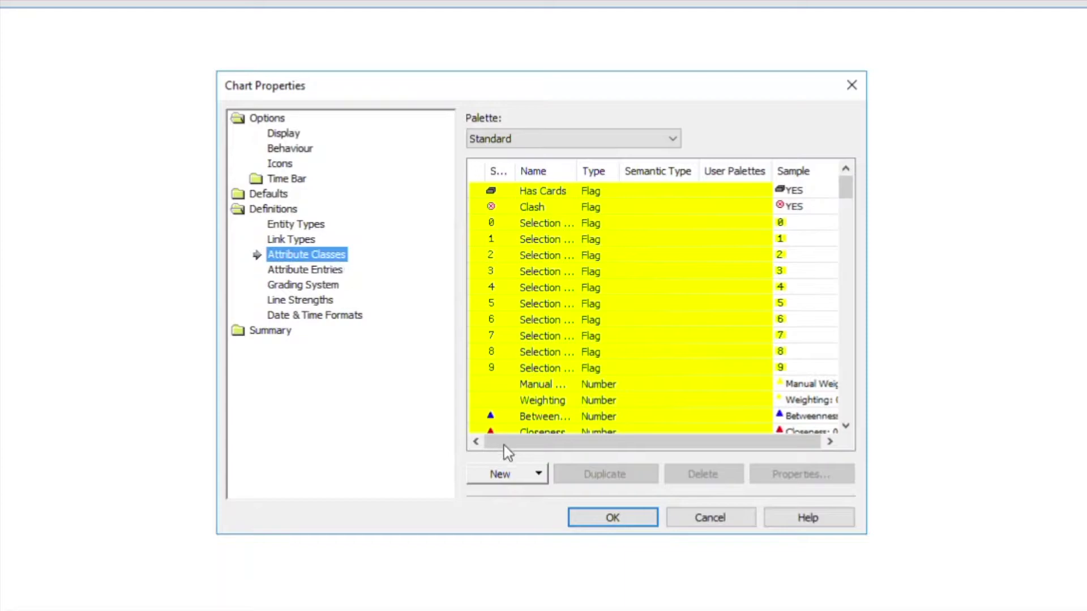
left_click(536, 474)
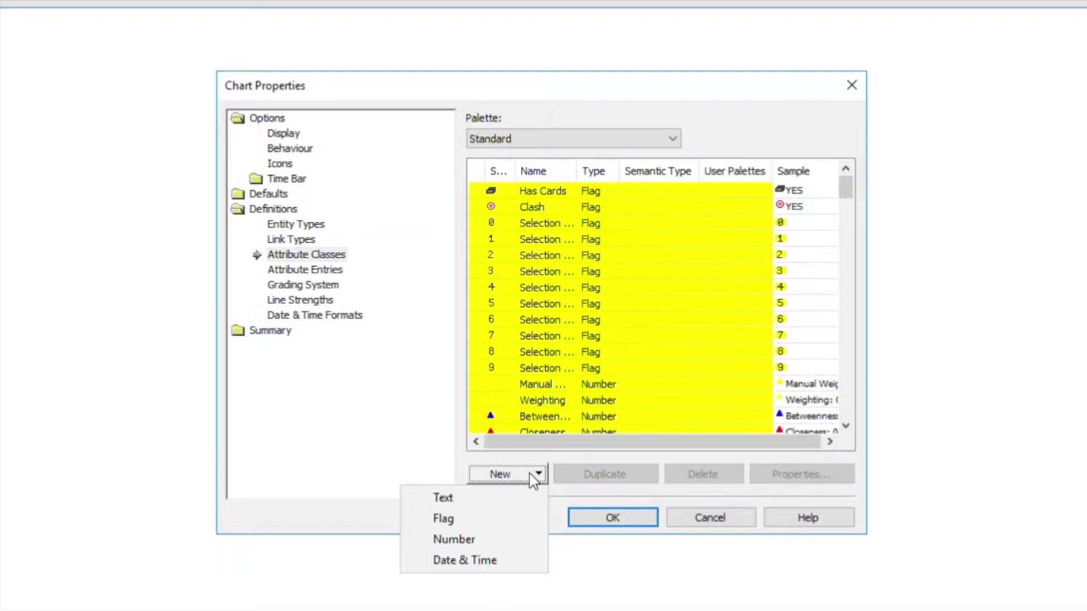
- Create a Number attribute class named Duration with the ⊃ symbol
left_click(515, 541)
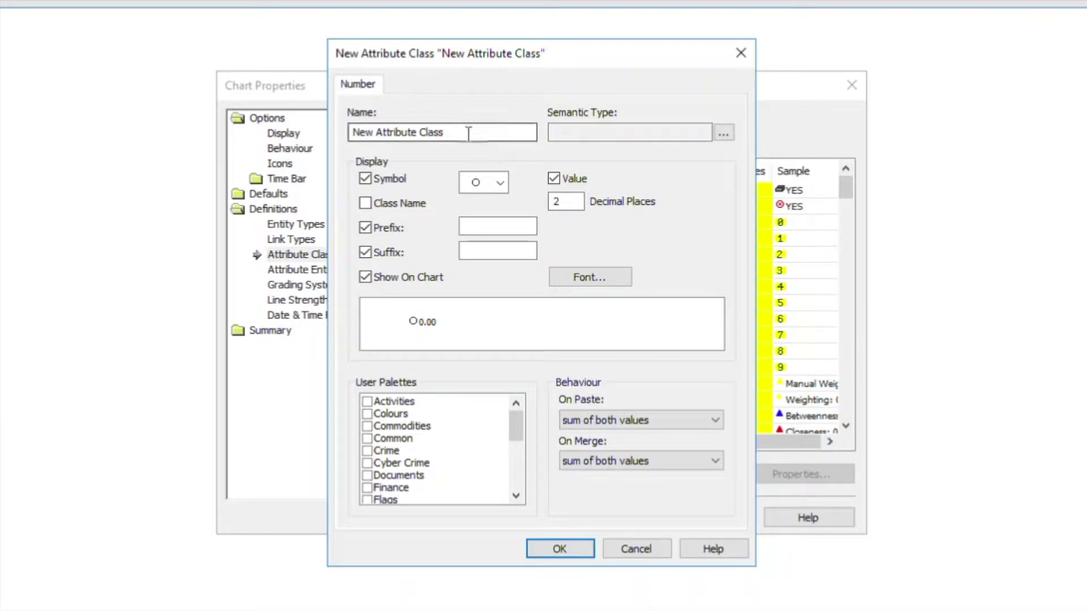
left_click_drag(471, 134, 281, 134)
type("Duration")
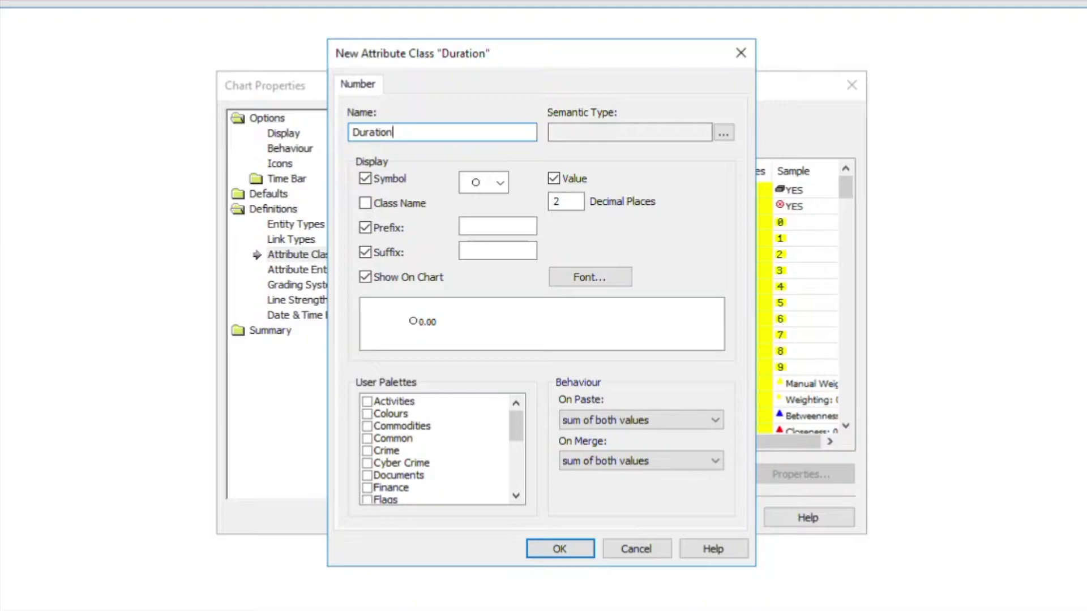
left_click(499, 183)
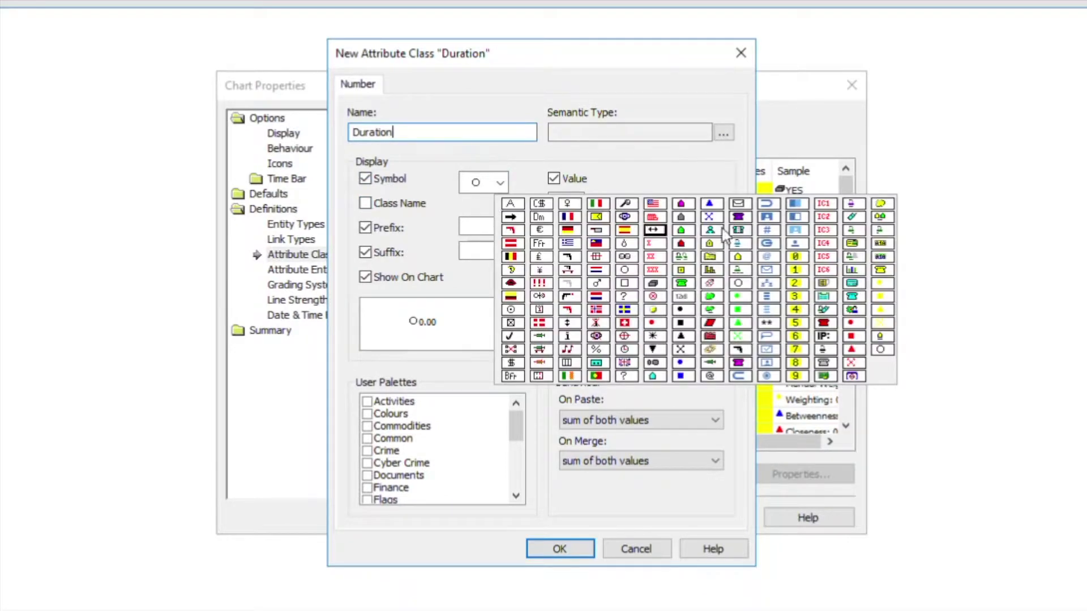
left_click(769, 203)
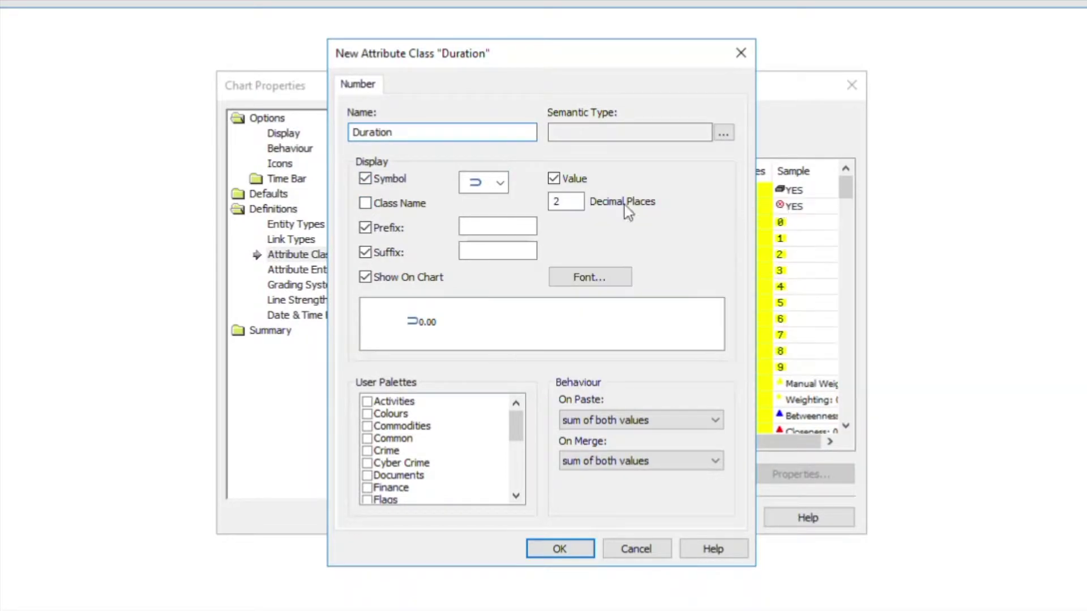
- Give the Duration class prefix 'Duration:', suffix 'Secs' and 0 decimal places
left_click(480, 229)
type("D")
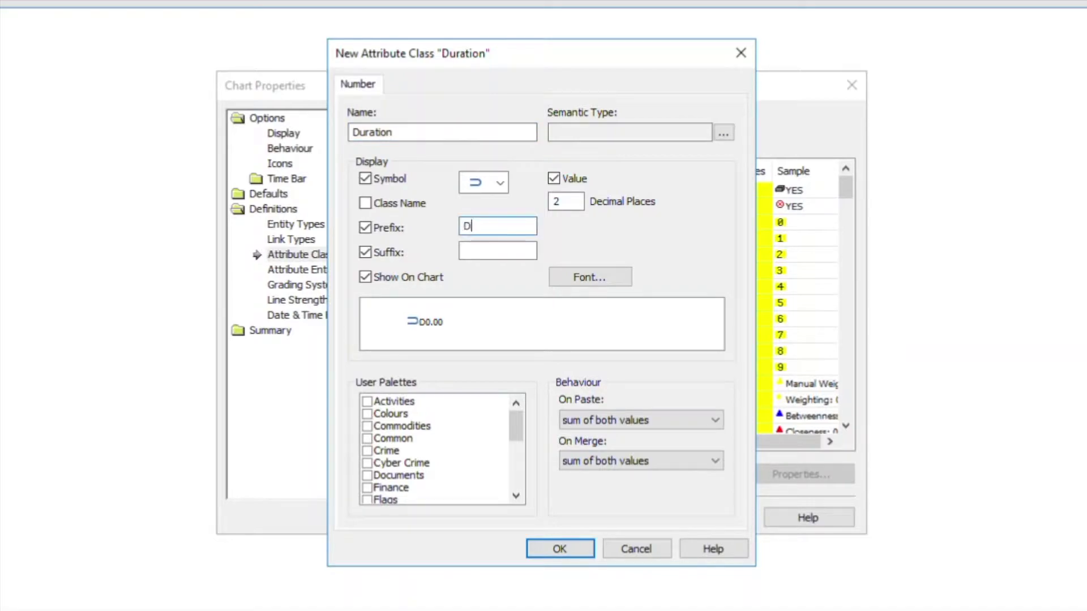
type("uration:")
left_click(534, 253)
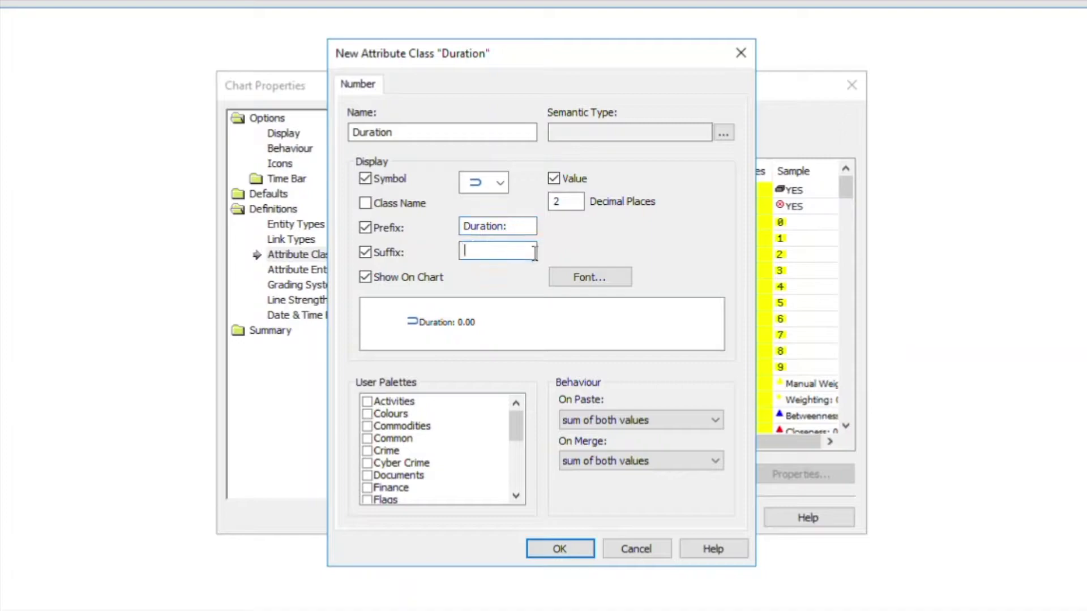
type("Secs")
double_click(576, 202)
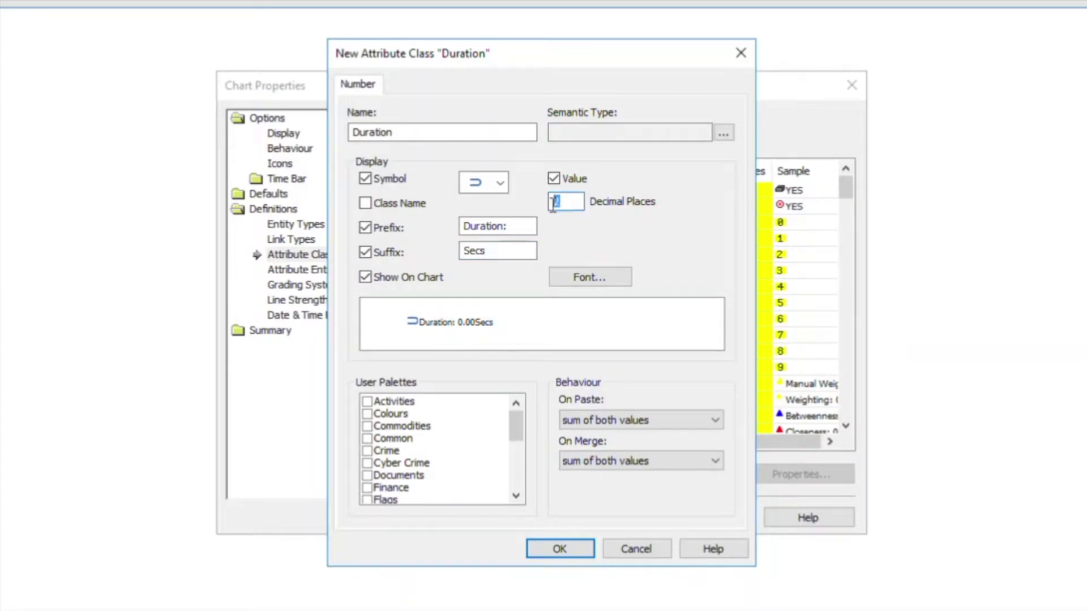
type("0")
left_click(723, 133)
- Search for 'duration' and assign the Duration semantic type to the attribute class
type("duration")
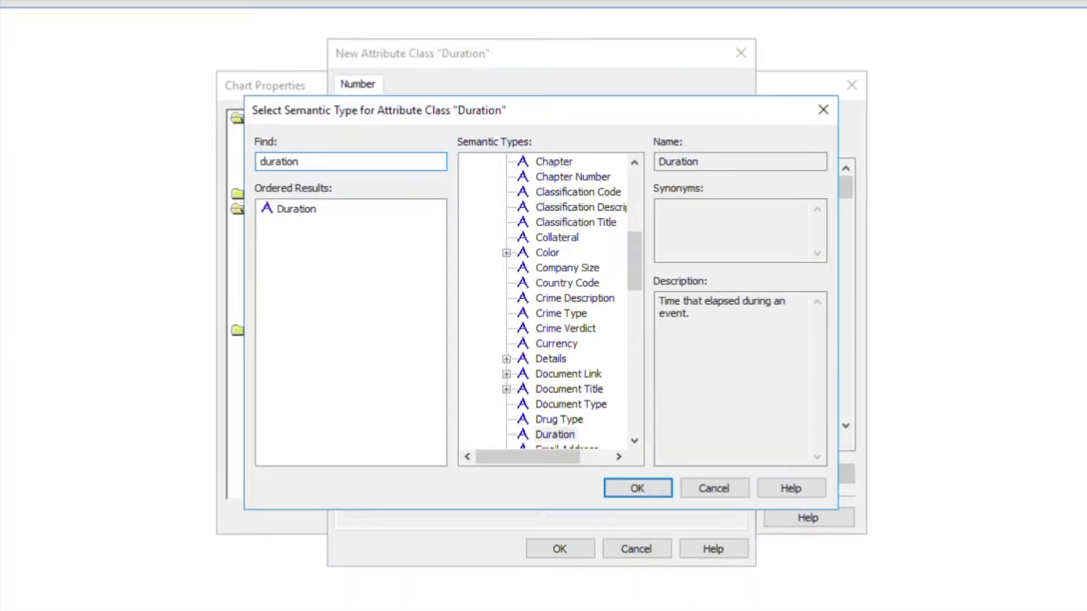
left_click(299, 214)
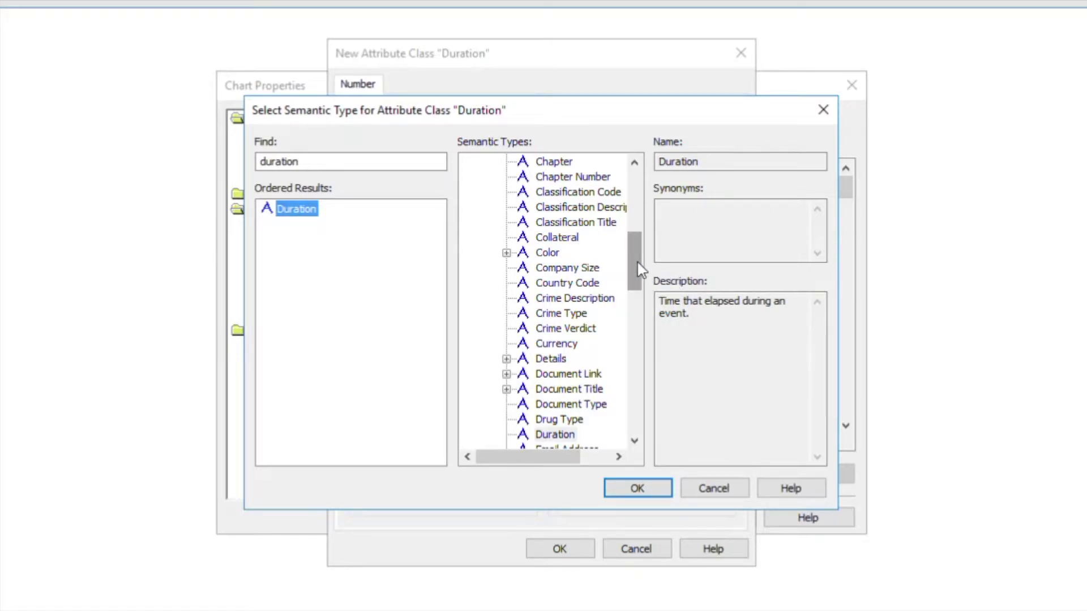
left_click_drag(636, 267, 645, 333)
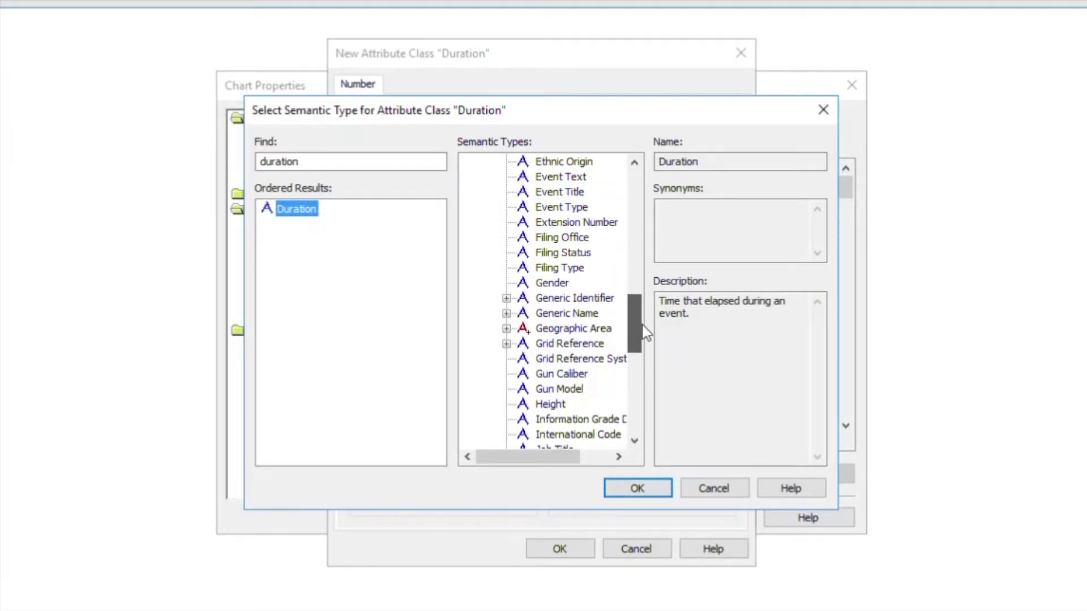
left_click(649, 488)
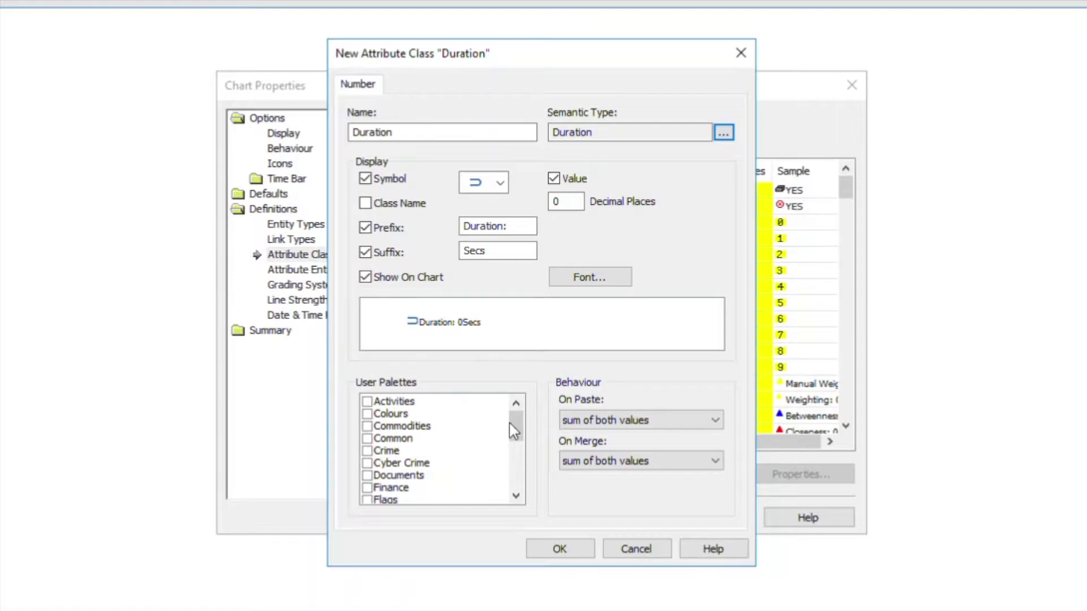
- Add the Duration attribute class to the Telecoms user palette and save it
left_click_drag(516, 423, 513, 495)
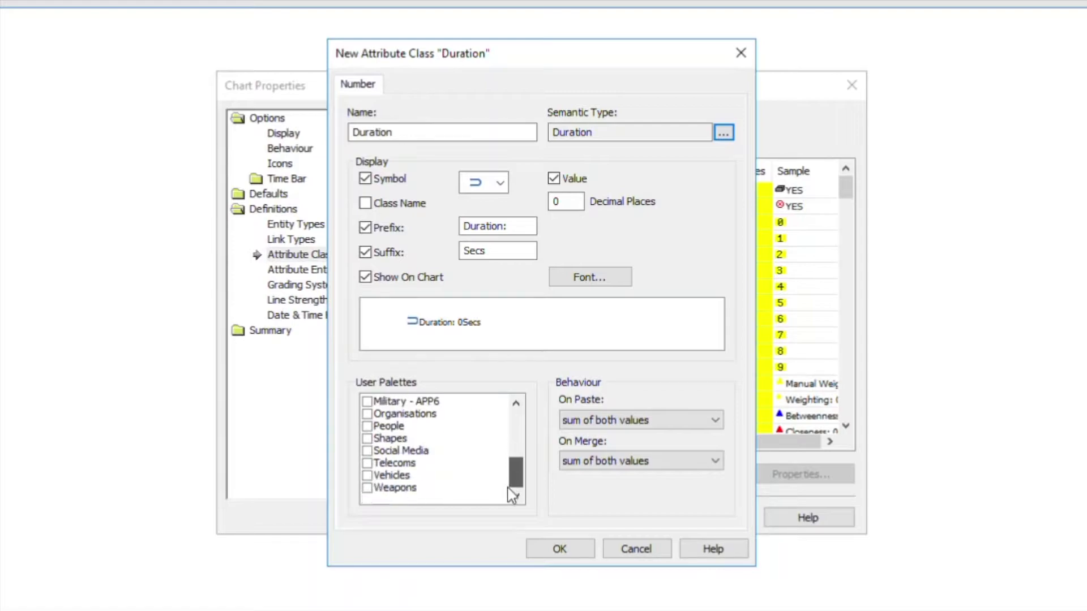
left_click(374, 465)
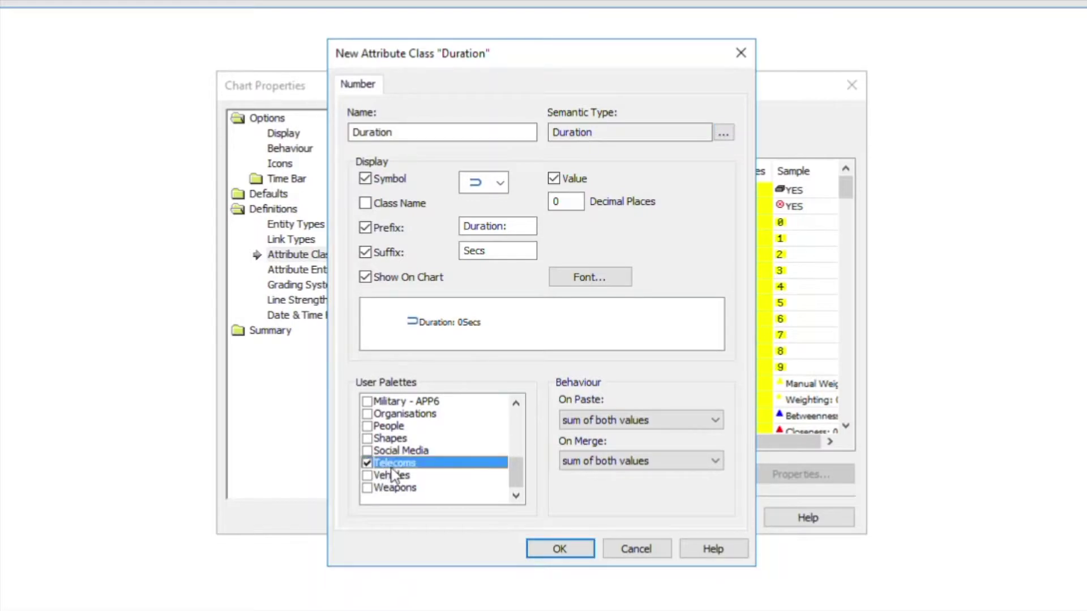
left_click(576, 545)
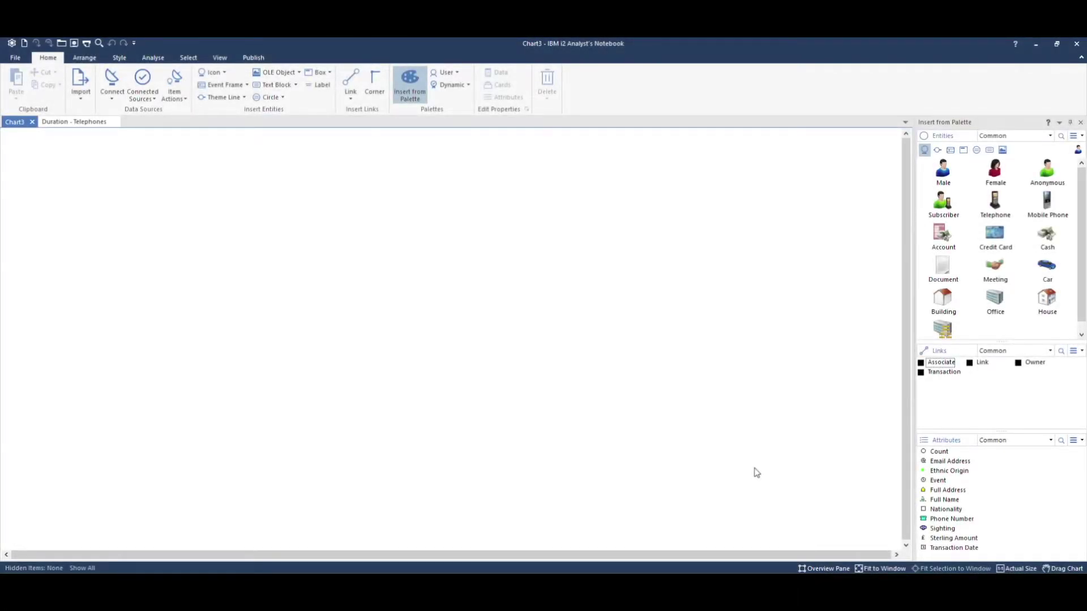
- Switch the Attributes palette to Telecoms and select the new Duration attribute
left_click(1034, 441)
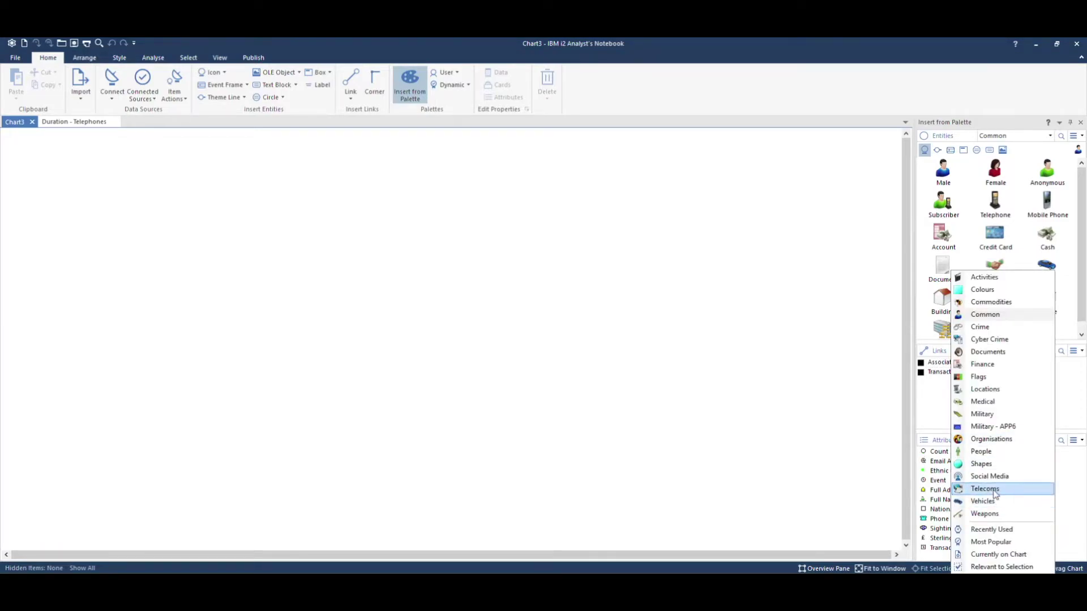
left_click(1003, 490)
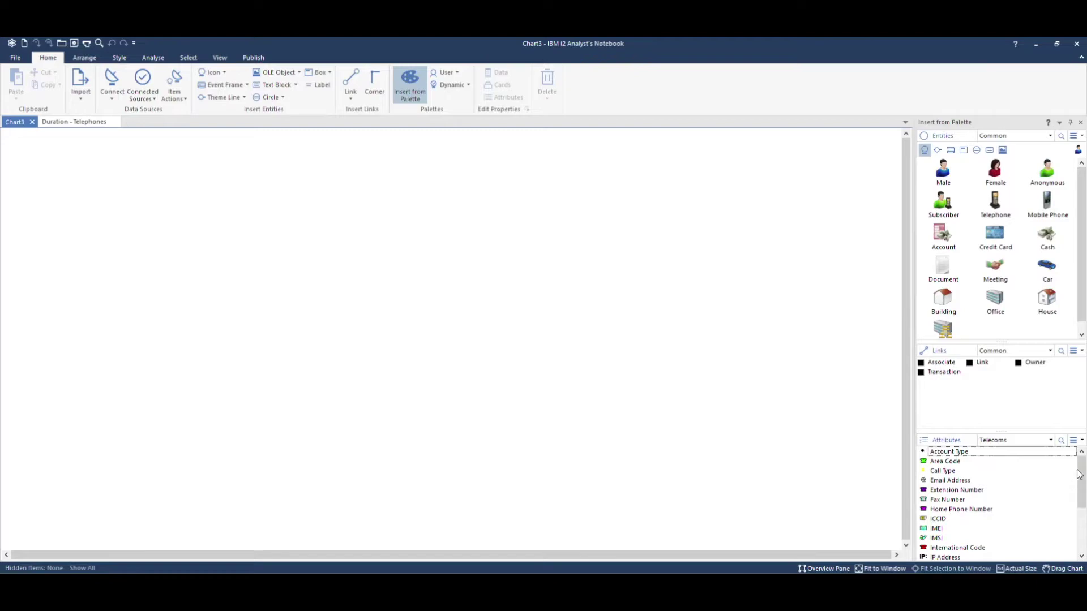
scroll(1074, 558, "down", 5)
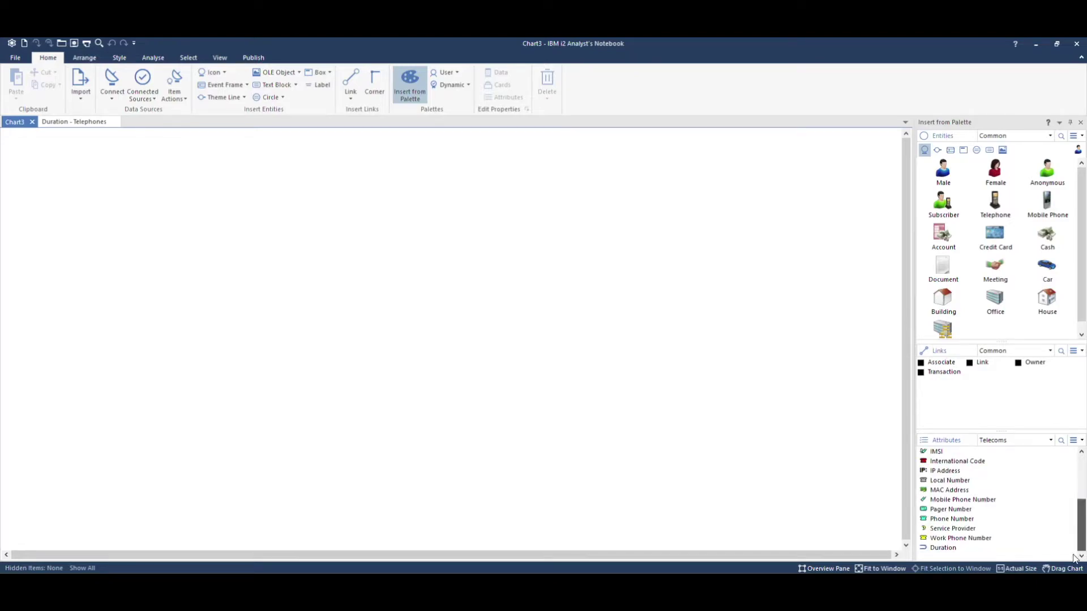
left_click(943, 549)
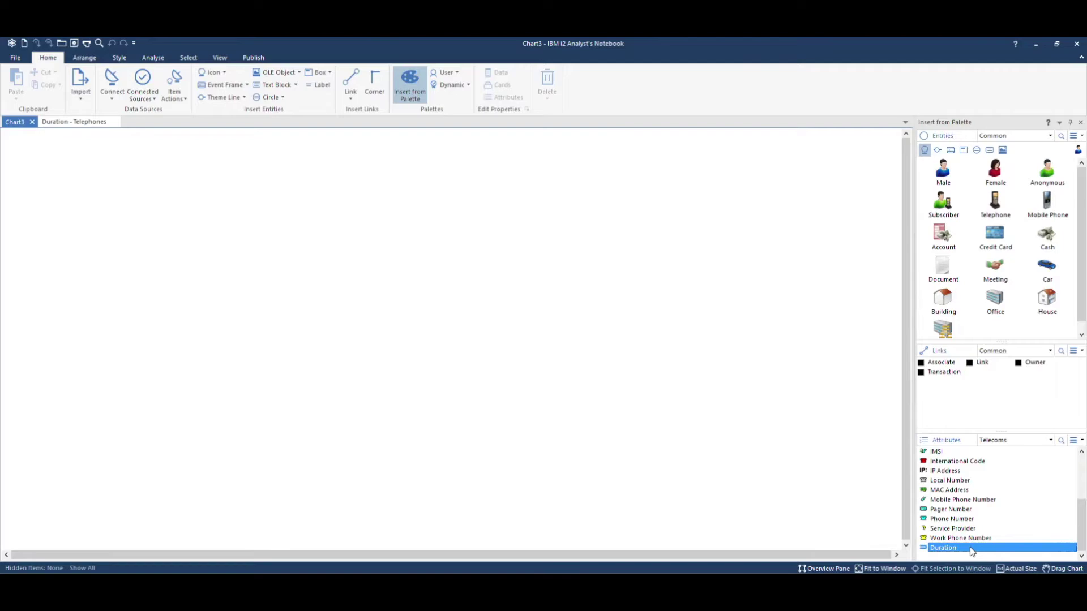
left_click(17, 57)
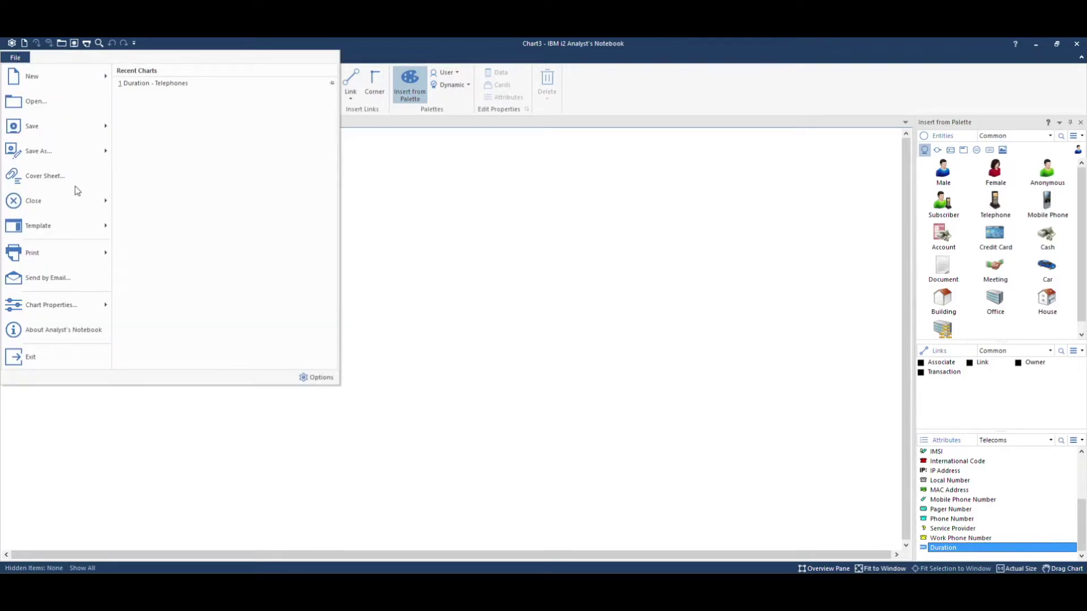
- Create a template from Chart3 as the Standard Template, replacing the existing Standard.ant
mouse_move(86, 225)
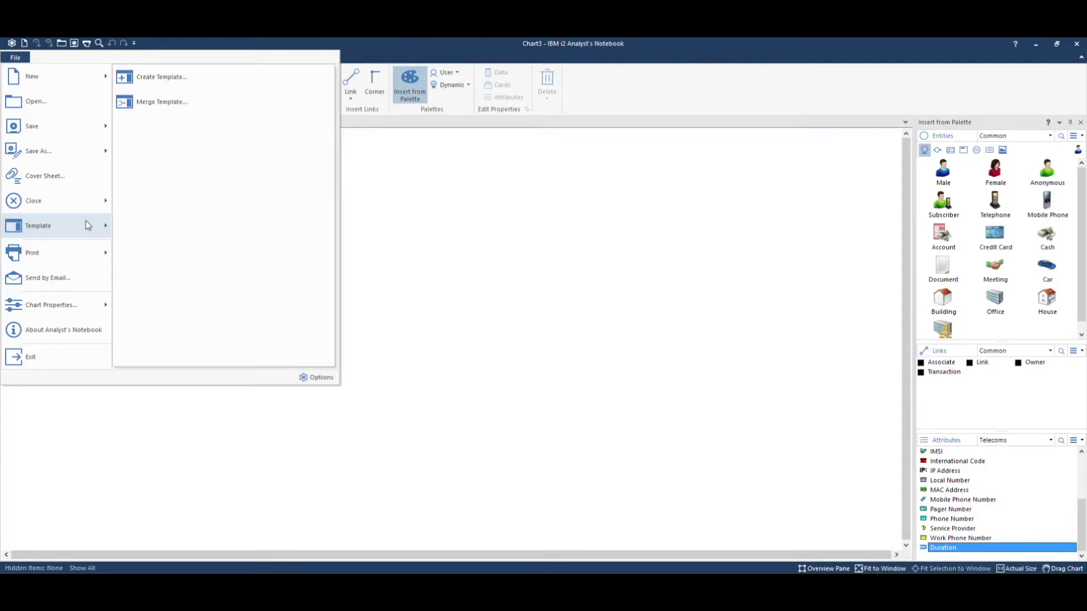
left_click(208, 78)
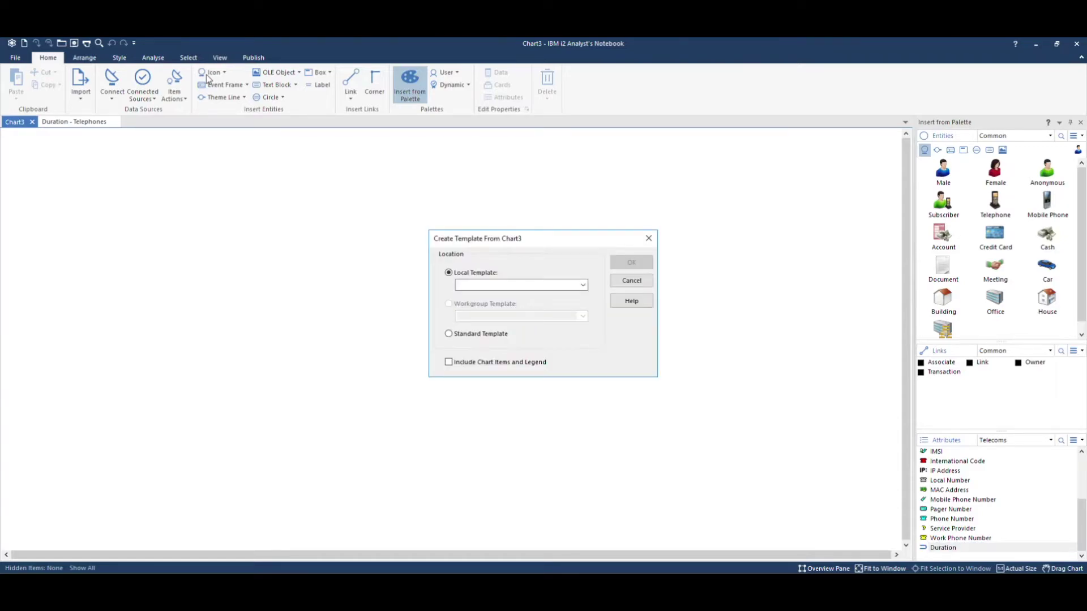
left_click(450, 335)
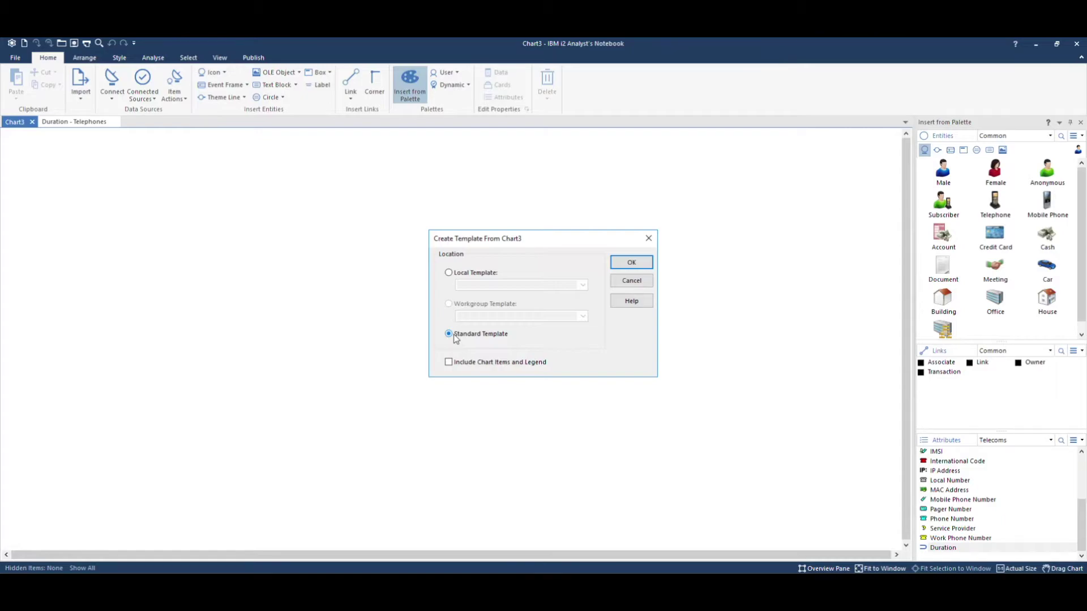
left_click(454, 278)
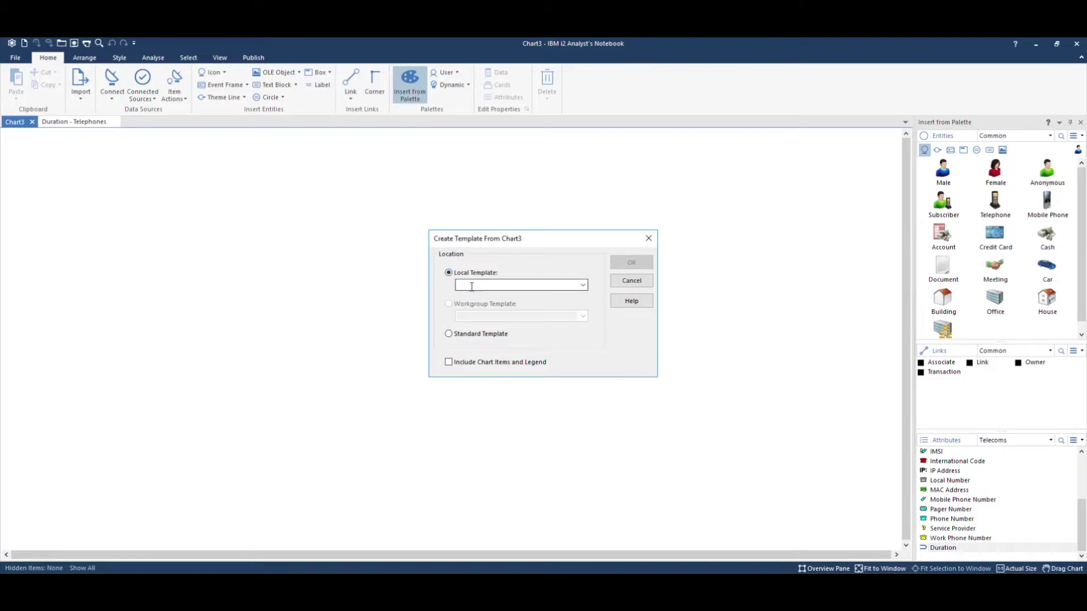
left_click(449, 334)
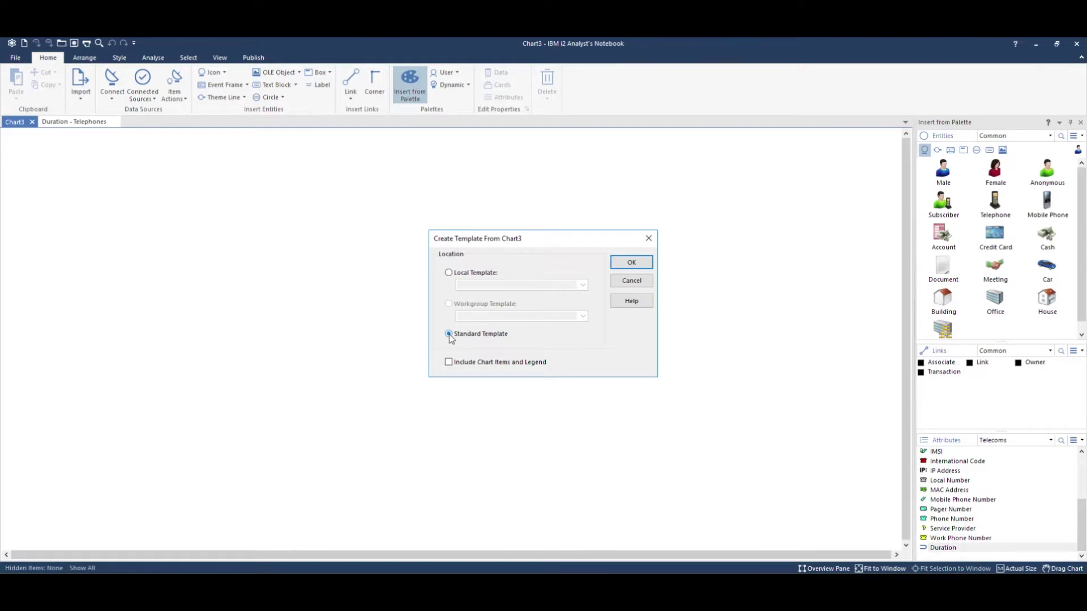
left_click(644, 265)
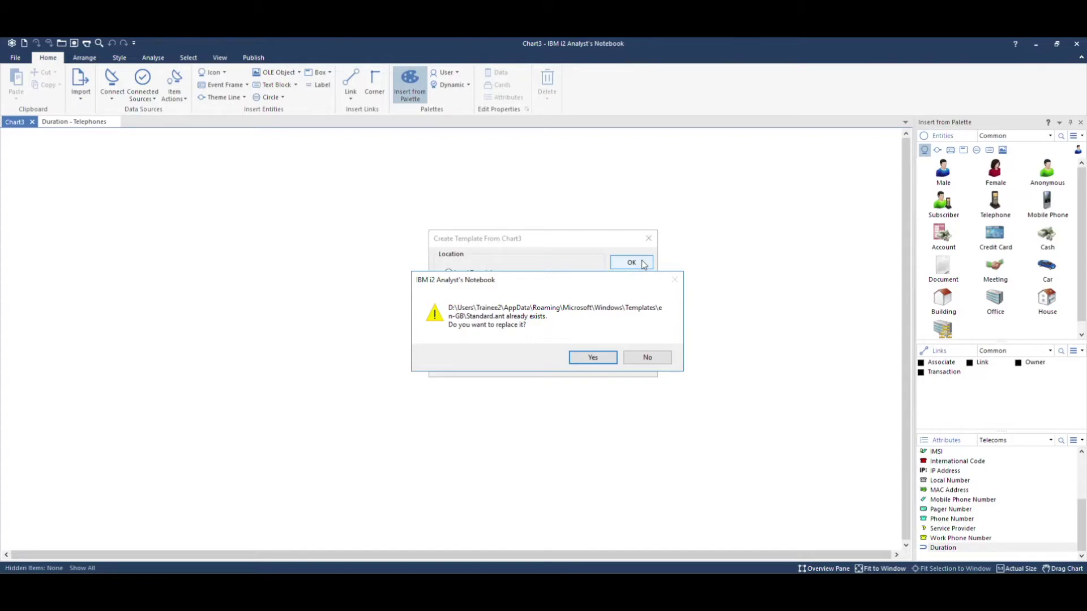
left_click(604, 363)
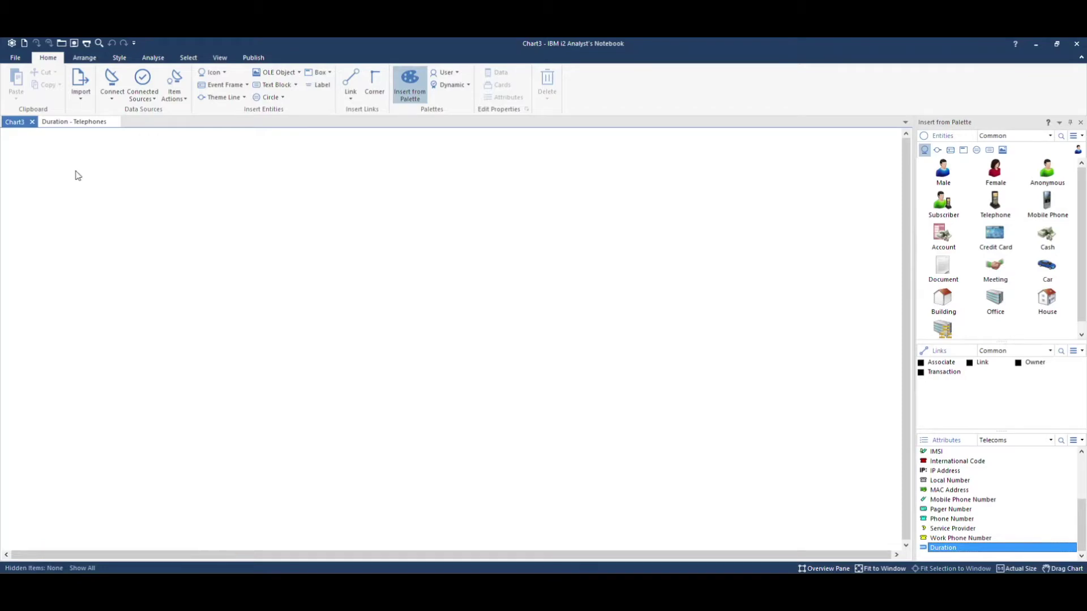
- Start a new chart and confirm Duration appears at the bottom of its Attributes palette
left_click(24, 44)
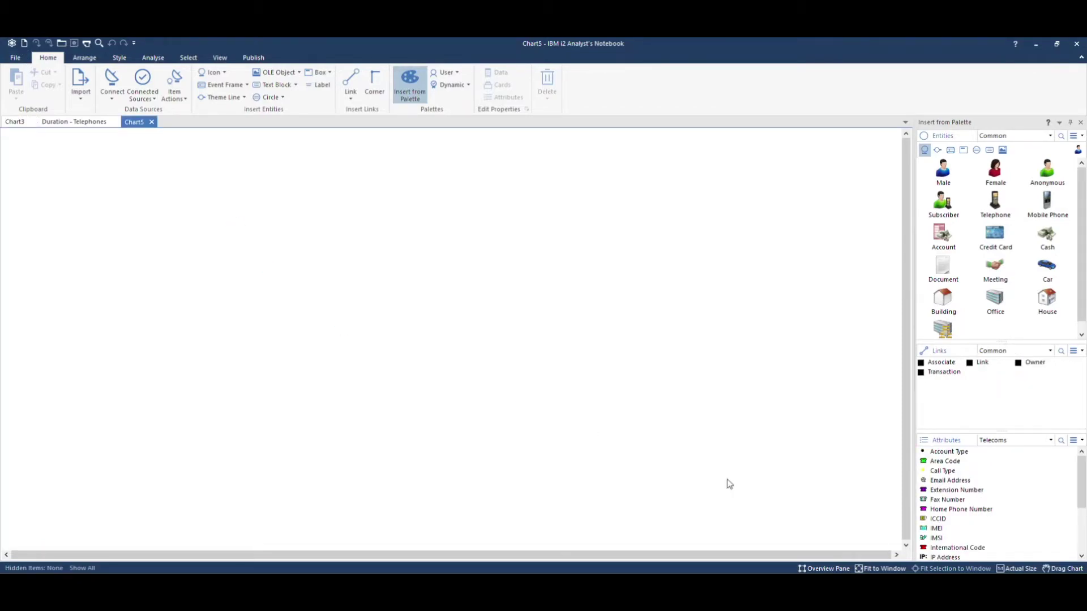
left_click_drag(1082, 478, 1083, 523)
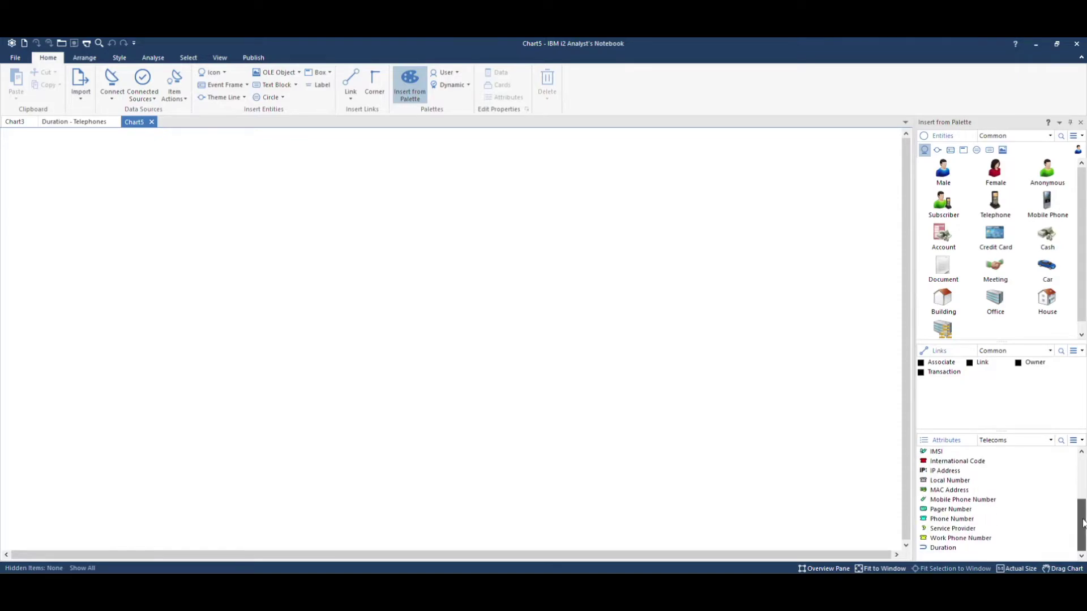
left_click(953, 550)
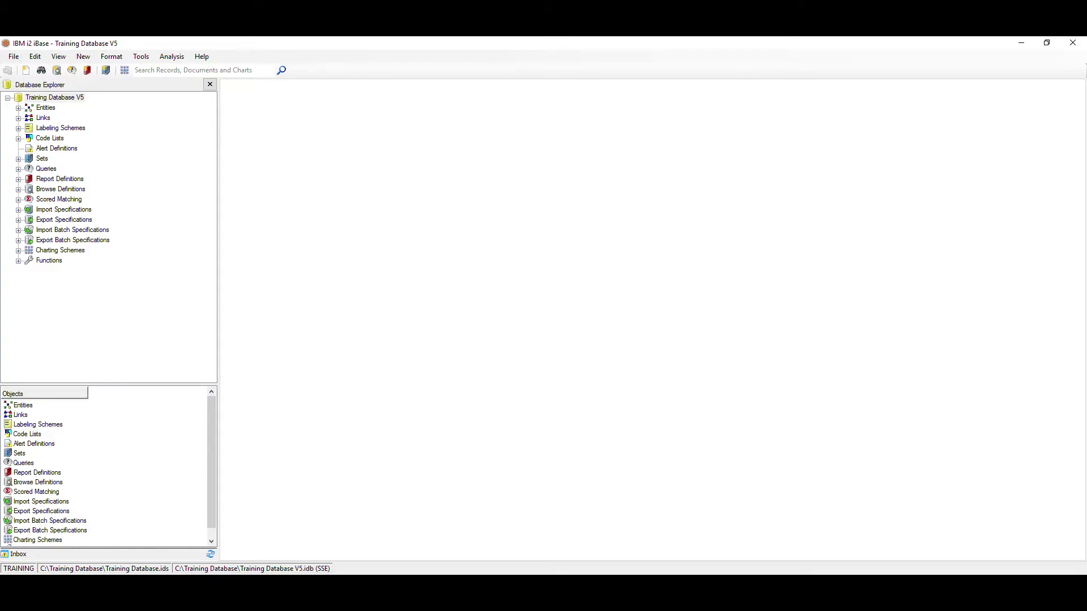
- Create a new query from the Queries folder and add a Crime entity to its structure
left_click(46, 168)
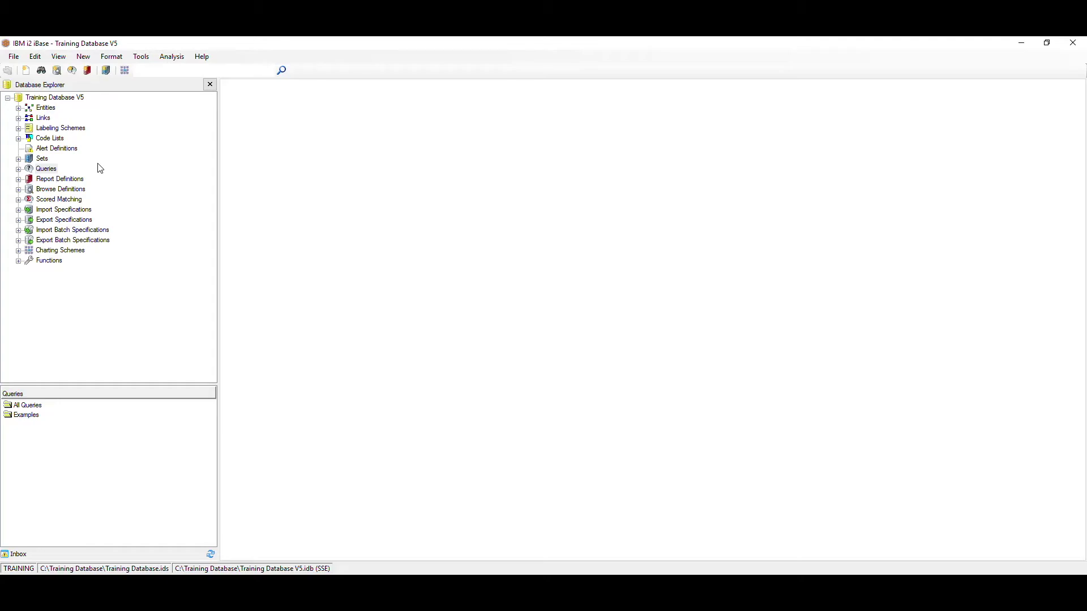
right_click(46, 170)
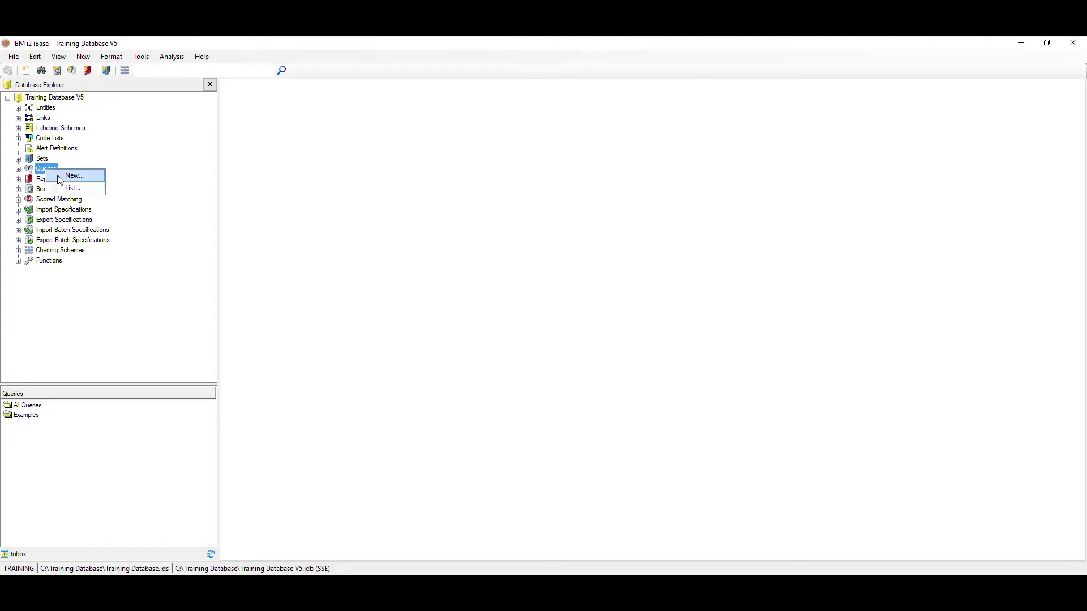
left_click(63, 178)
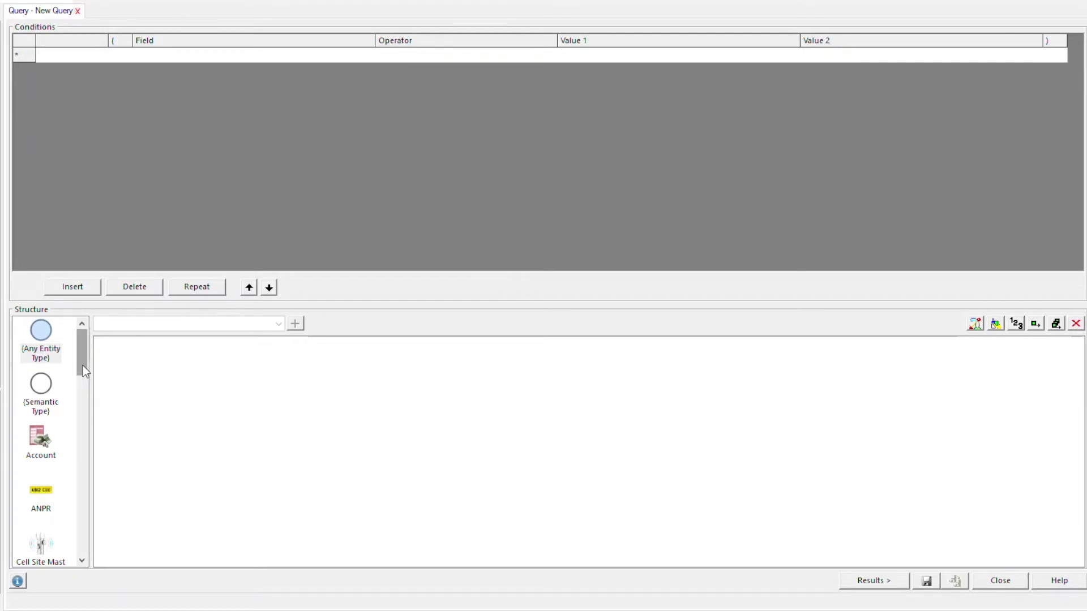
left_click_drag(84, 371, 89, 400)
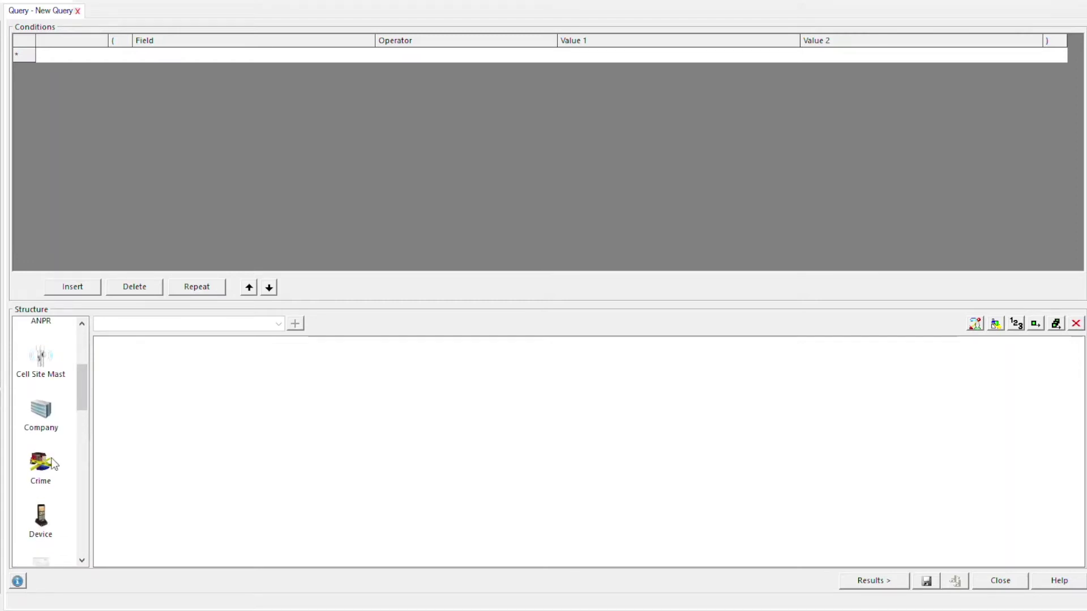
left_click_drag(59, 459, 233, 442)
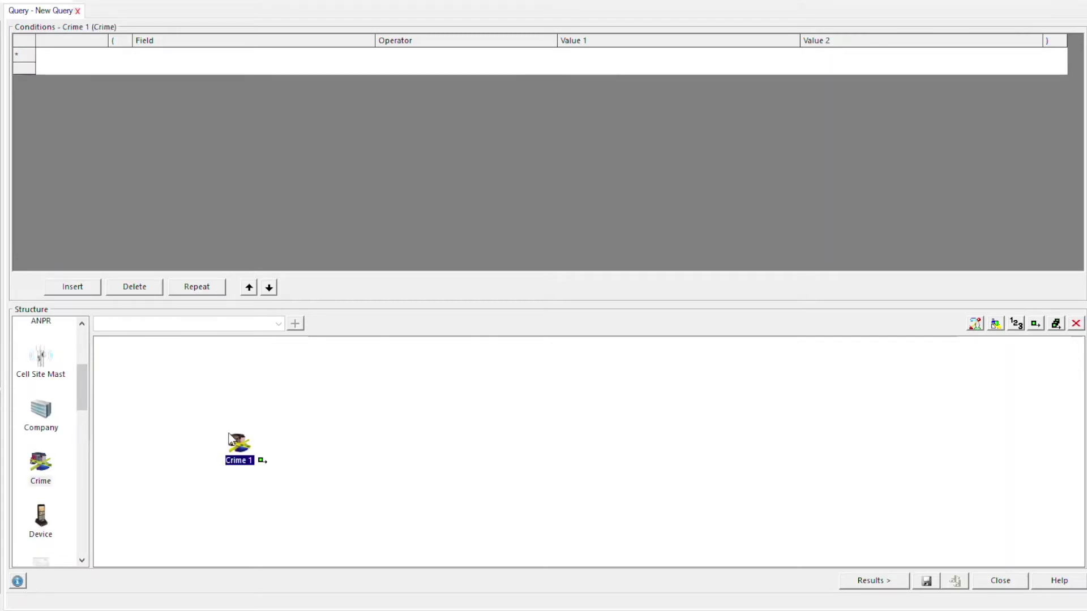
left_click(317, 55)
left_click(368, 55)
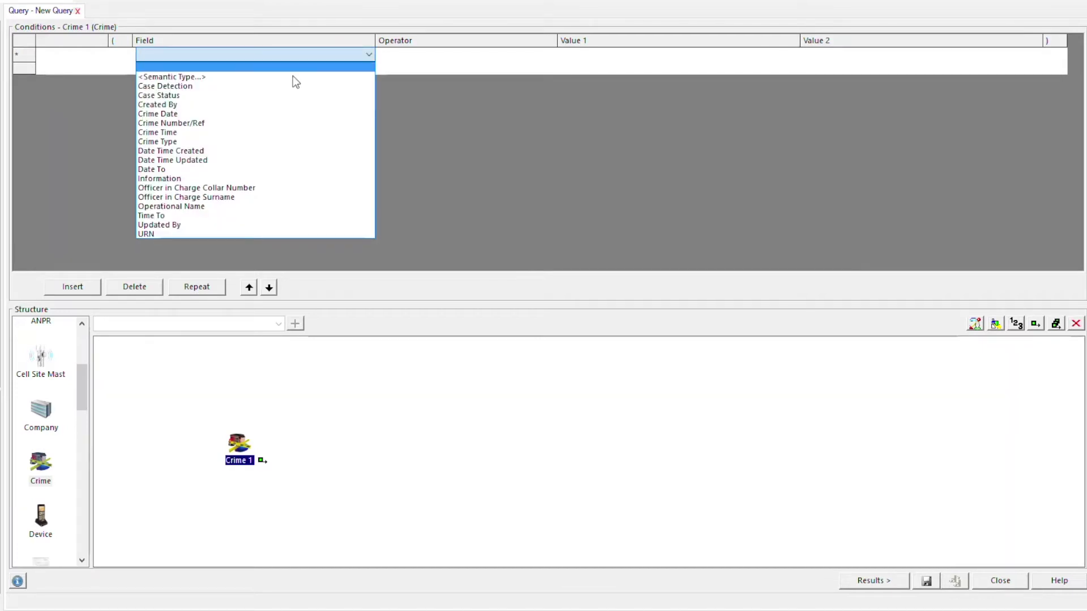
- Add the condition Crime Type contains 'theft'
left_click(171, 144)
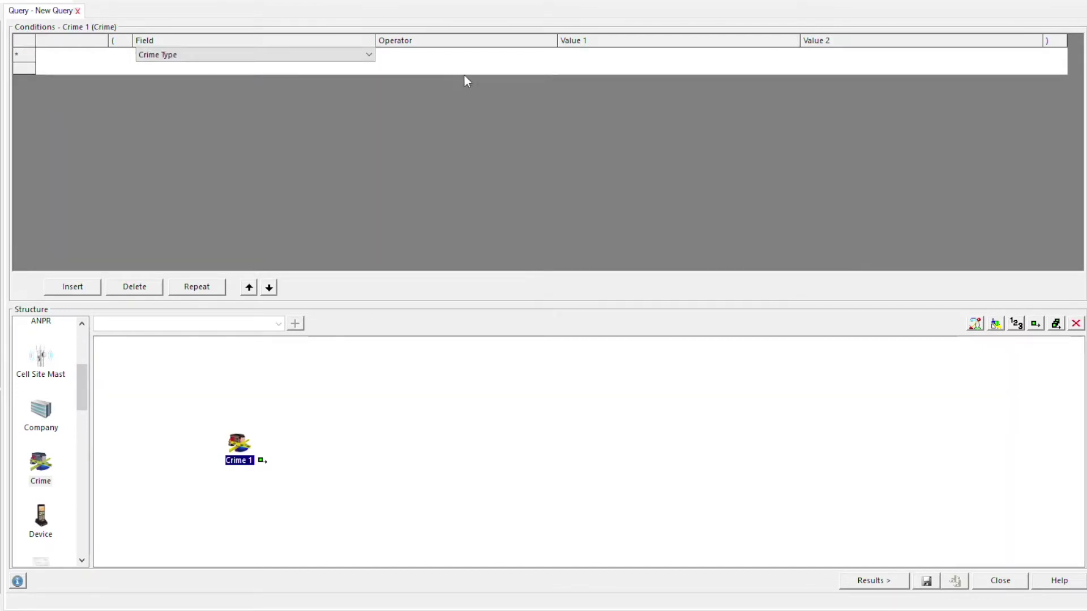
left_click(556, 52)
left_click(552, 55)
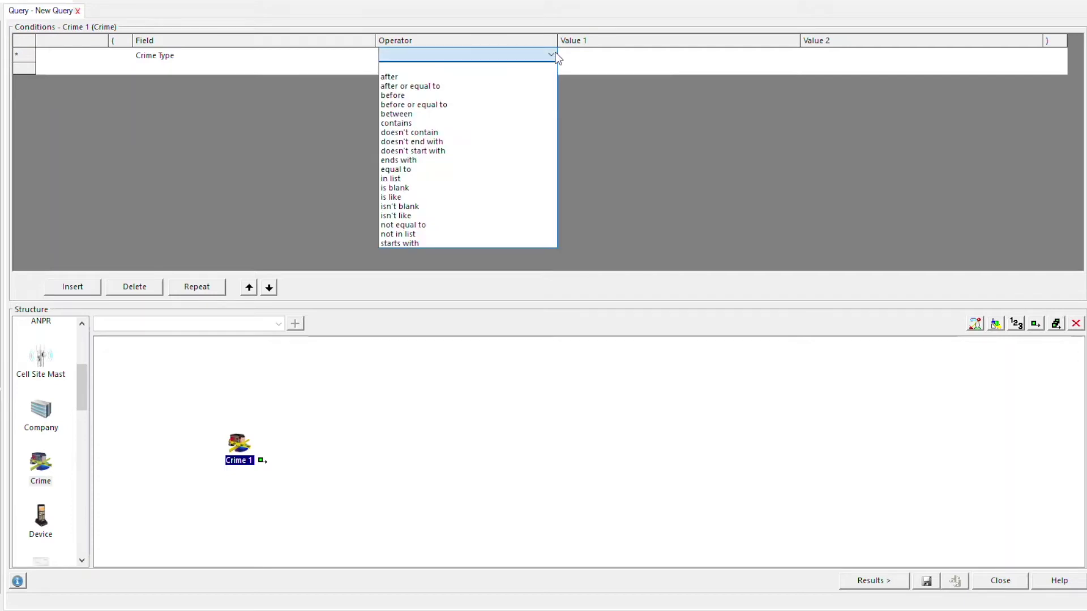
left_click(446, 122)
left_click(586, 56)
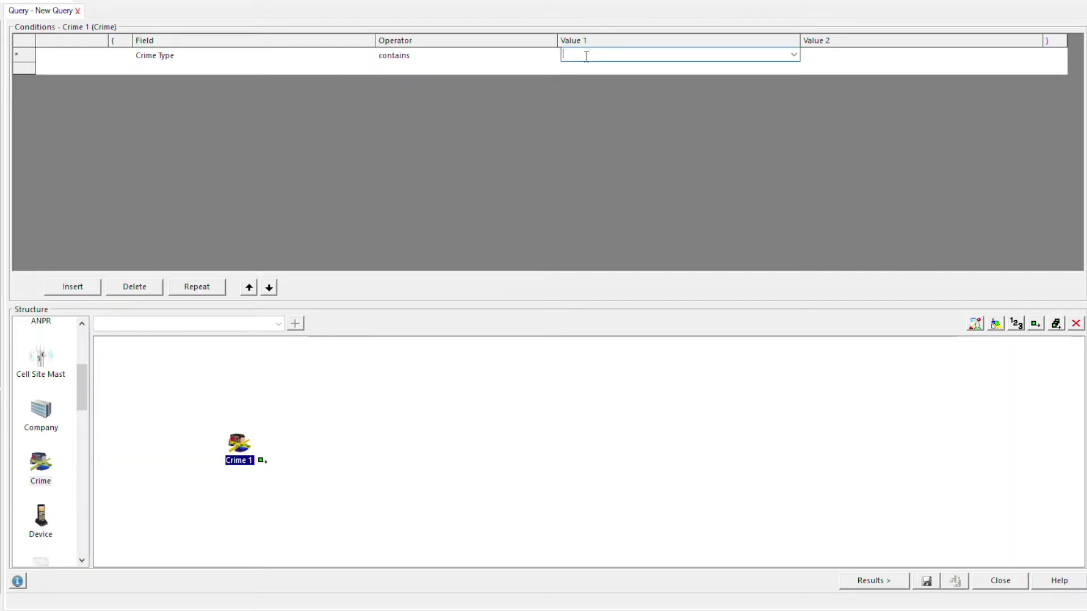
type("theft")
- Repeat the condition and change the copy's value to 'burglary'
left_click(209, 287)
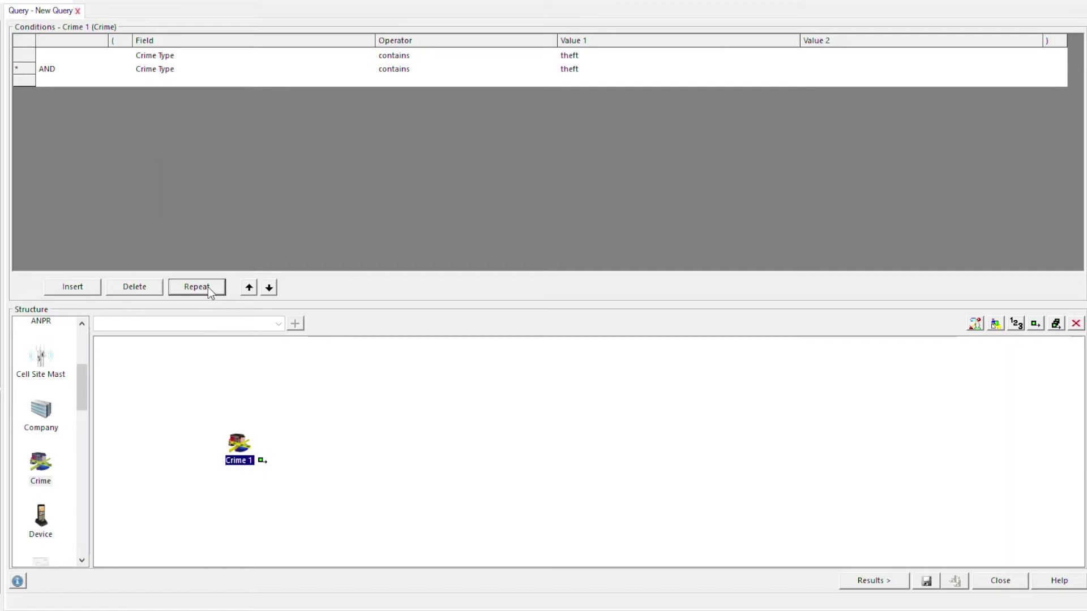
left_click(616, 71)
type("burglary")
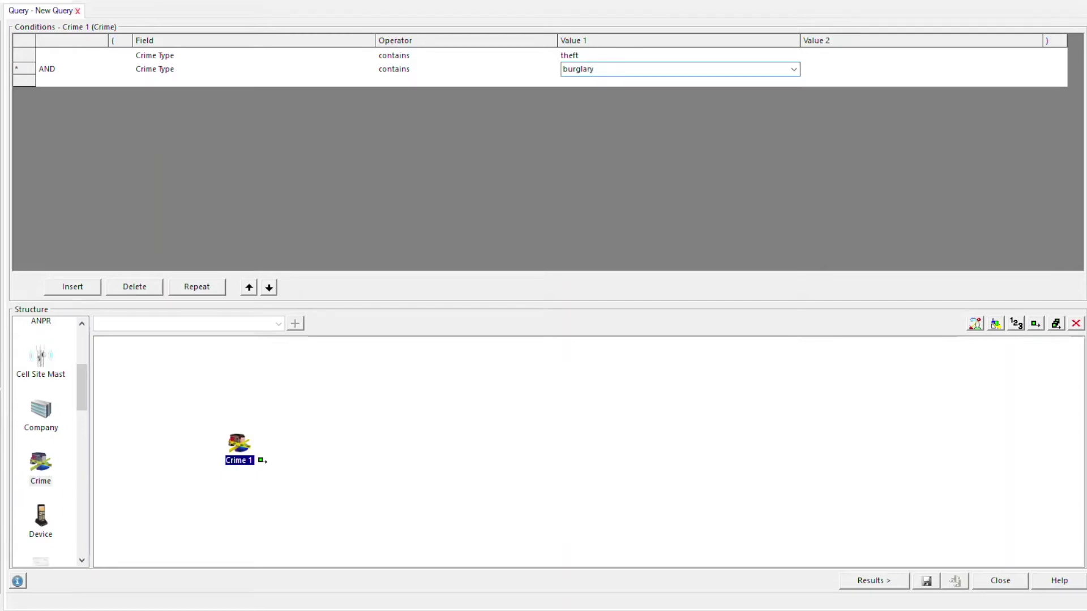
left_click(369, 82)
- Add a condition: Date Time Created same as or after @#nowdate-1
left_click(368, 82)
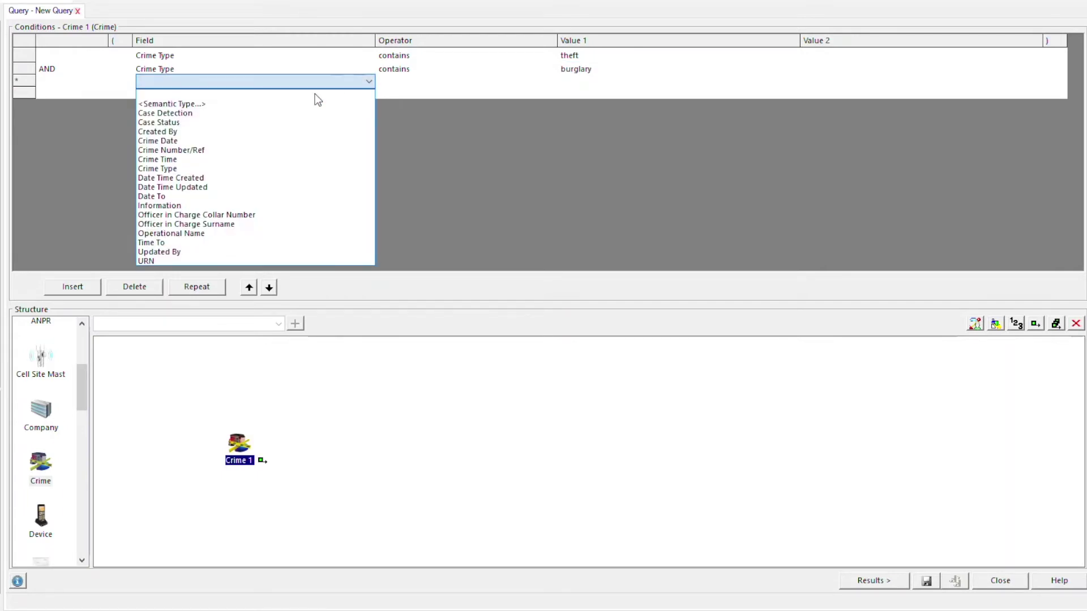
left_click(216, 179)
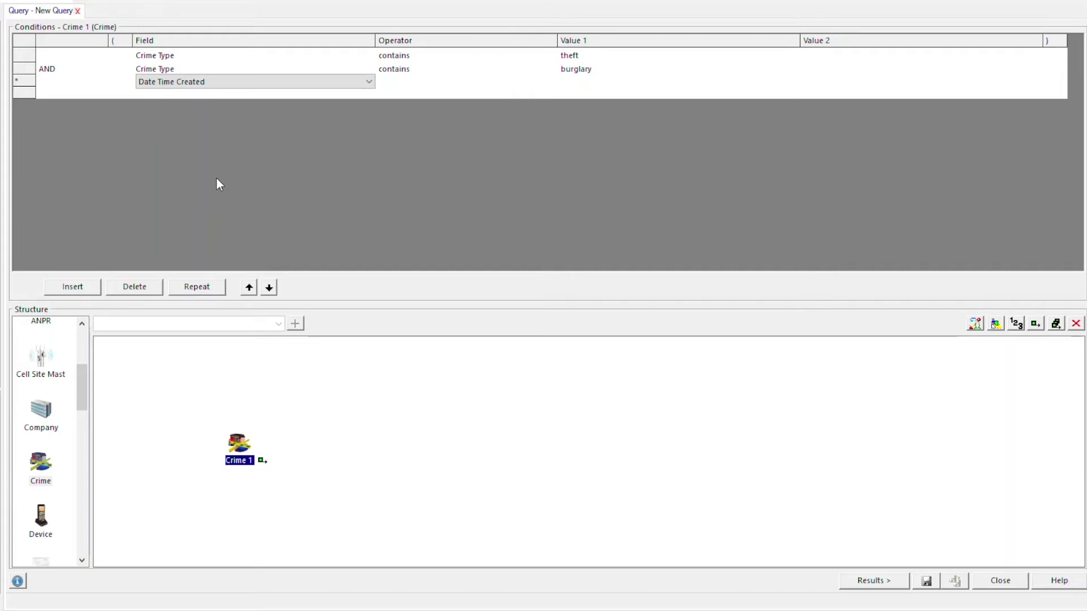
left_click(551, 83)
left_click(551, 83)
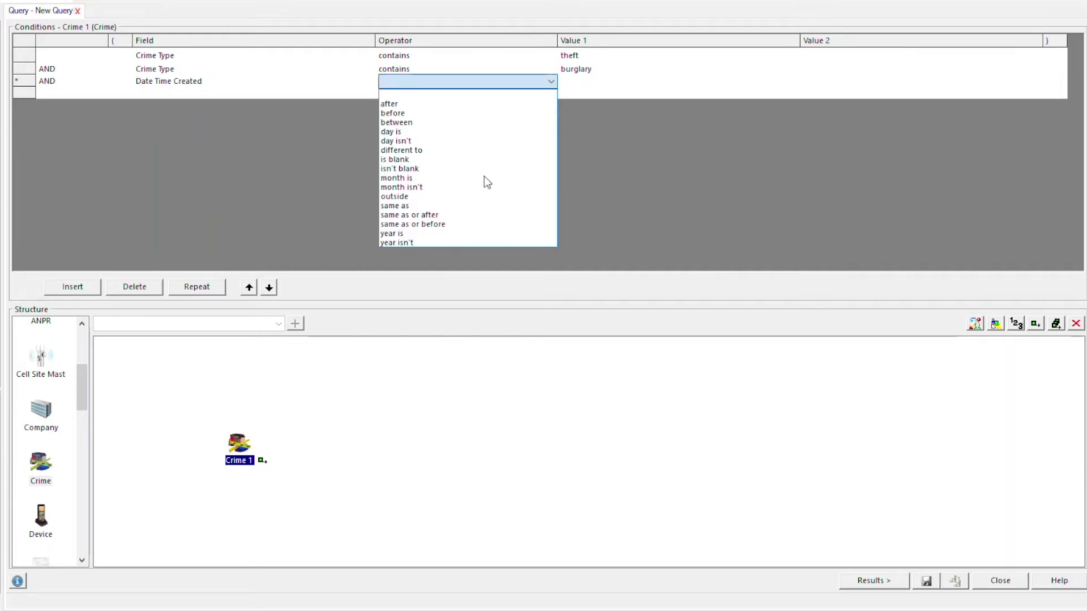
left_click(460, 216)
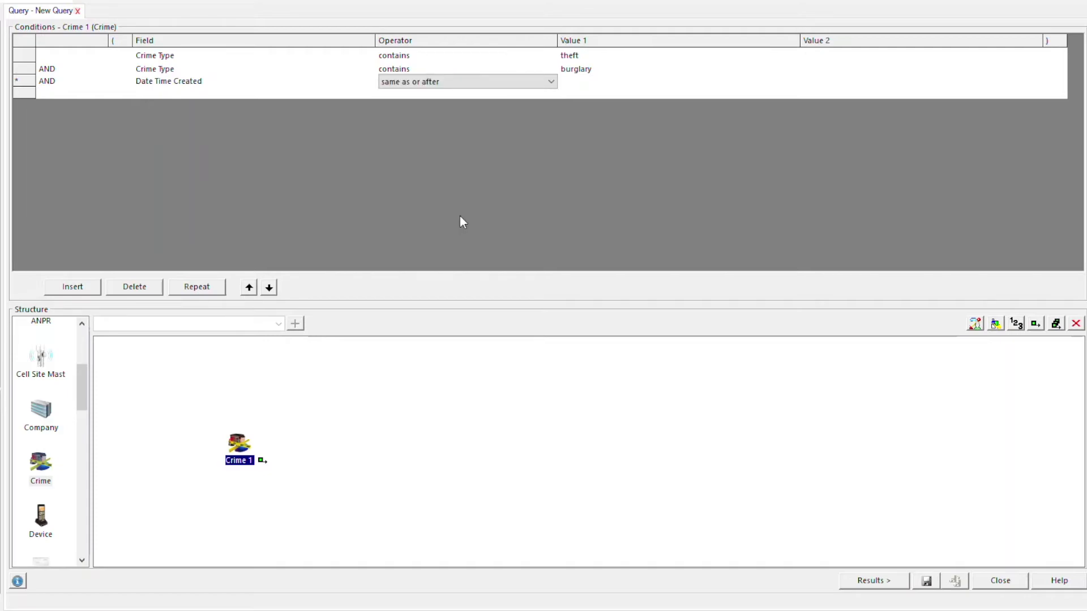
left_click(594, 84)
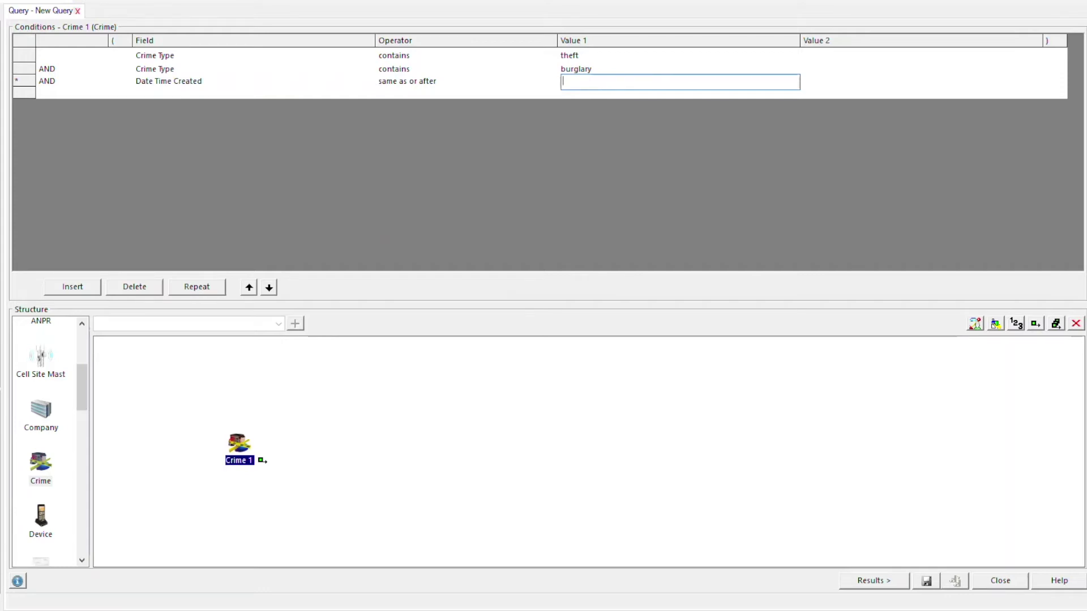
type("@#nowdate-1")
left_click(61, 68)
- Join the burglary row with OR, bracket the theft and burglary rows, and save the query
left_click(101, 71)
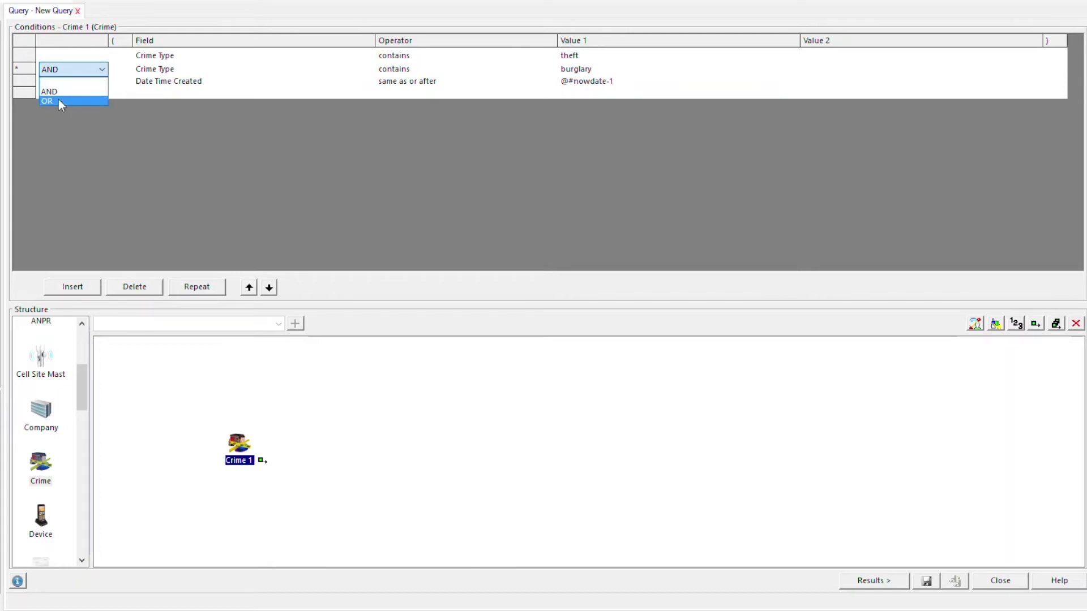
left_click(59, 100)
left_click(119, 55)
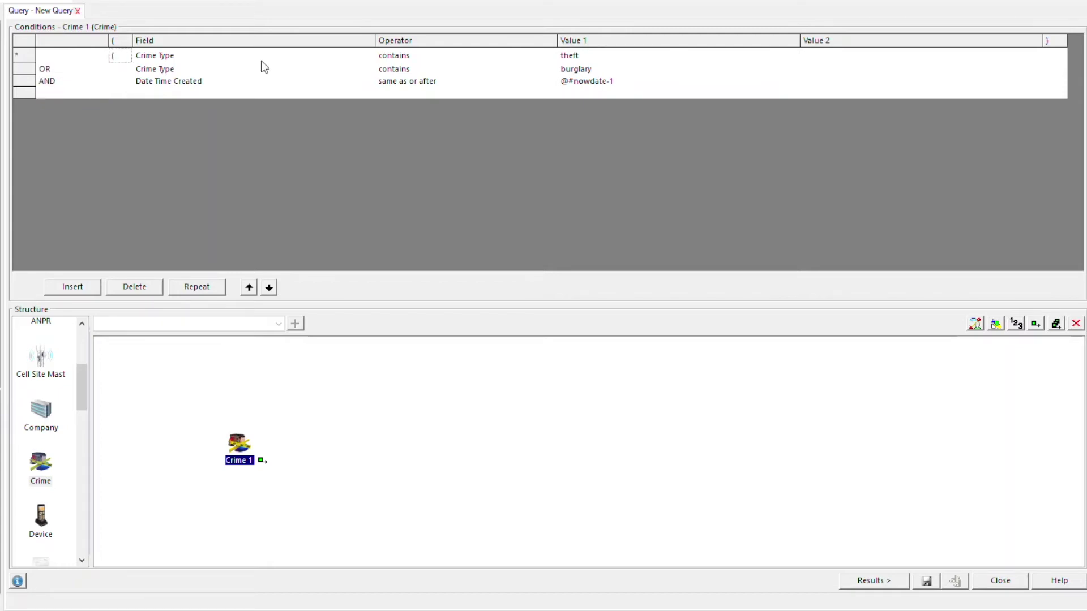
left_click(1051, 73)
left_click(928, 583)
- Name the query 'Daily Crimes' and file it under the Examples category with public access
type("Daily Crimes")
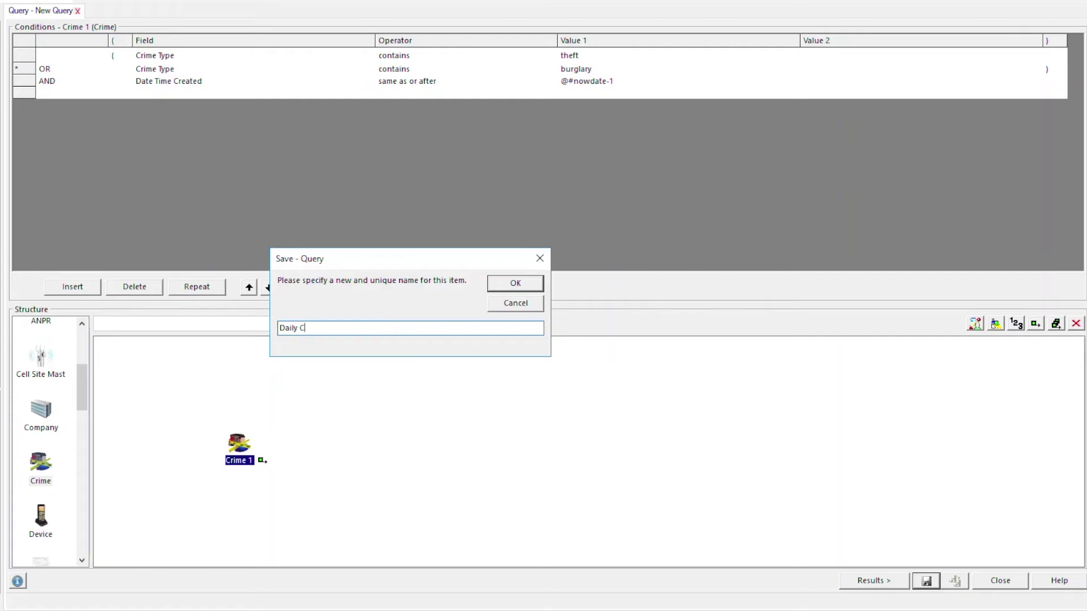
left_click(497, 283)
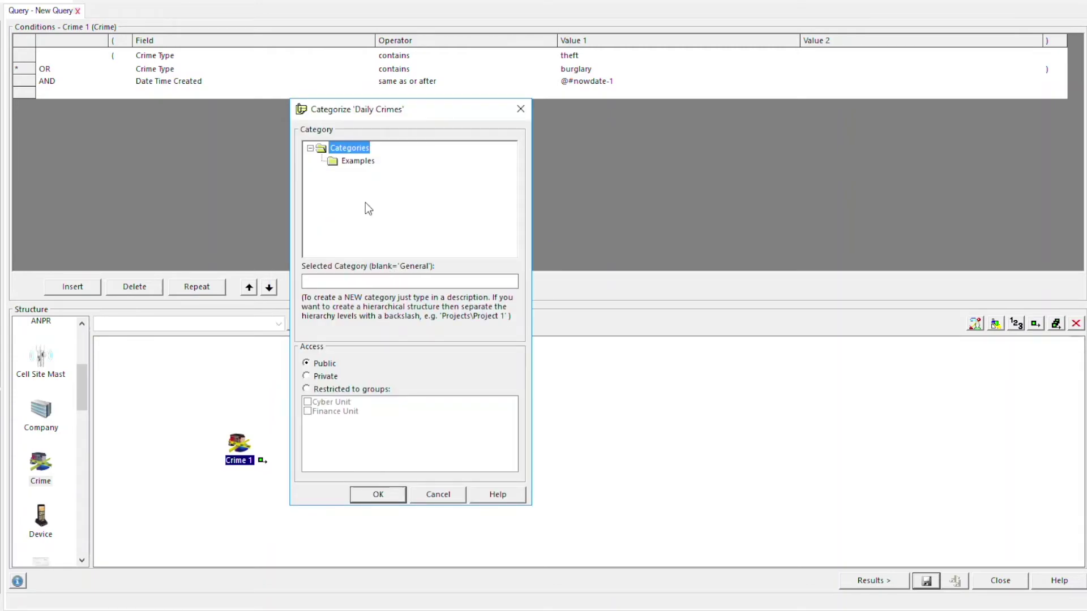
left_click(353, 163)
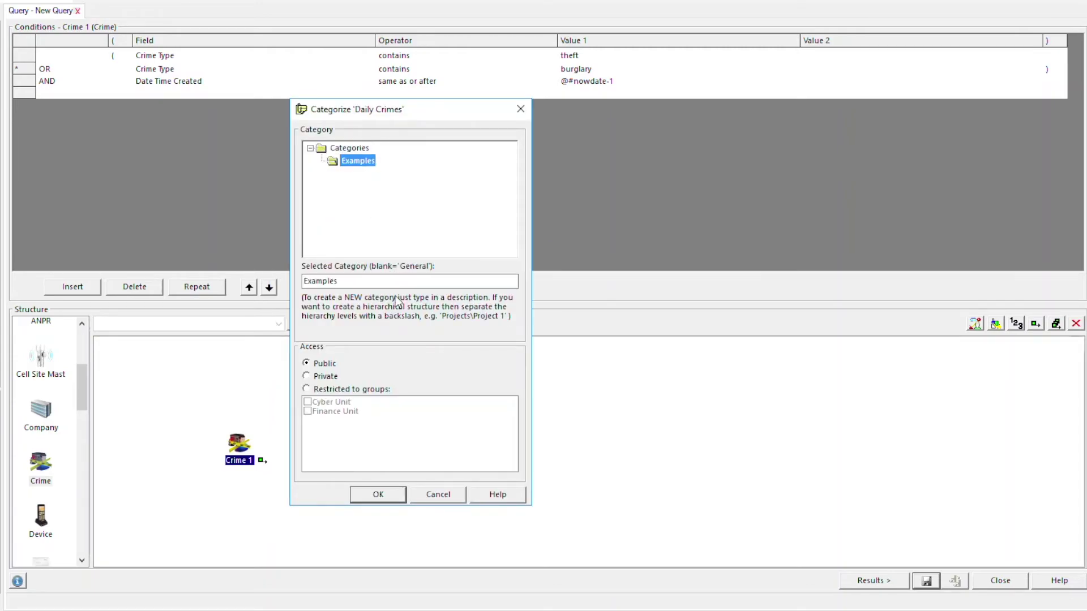
left_click(396, 497)
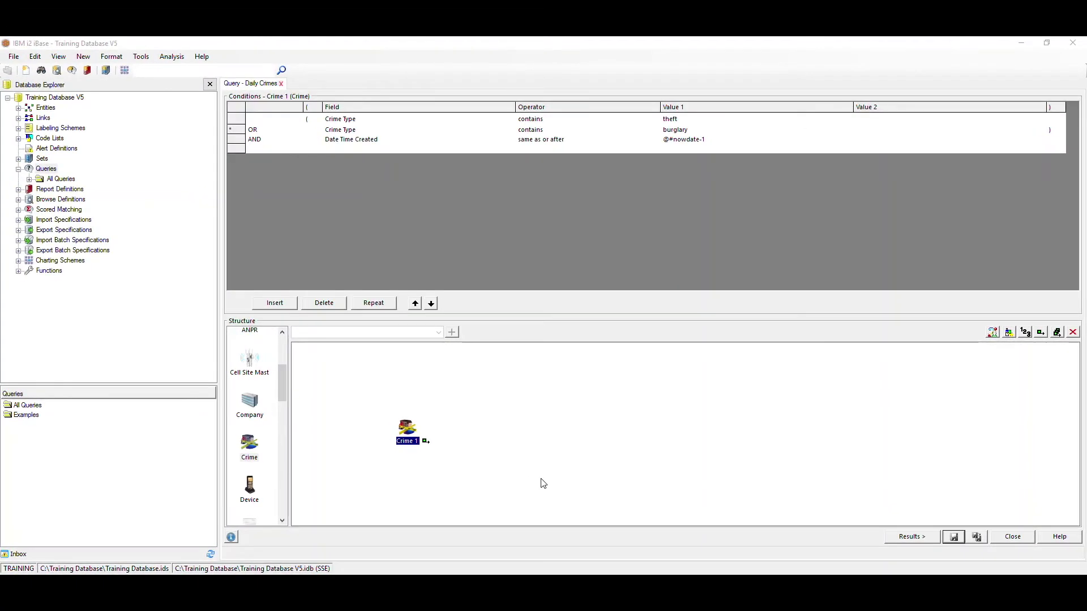
left_click(61, 201)
- Create a new Crime browse definition based on the saved Daily Crimes query
right_click(62, 201)
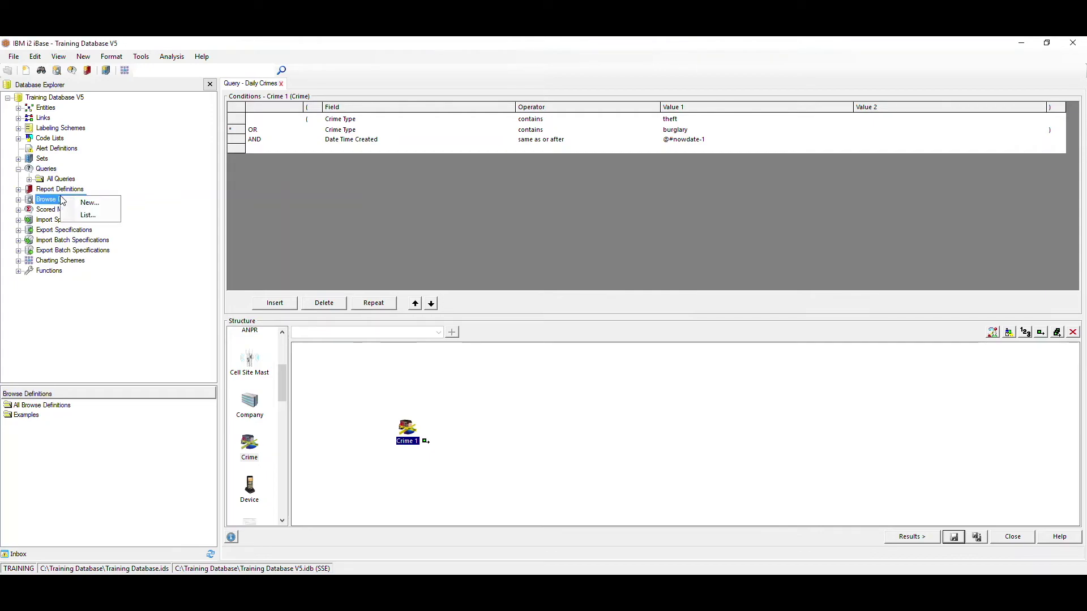
left_click(91, 203)
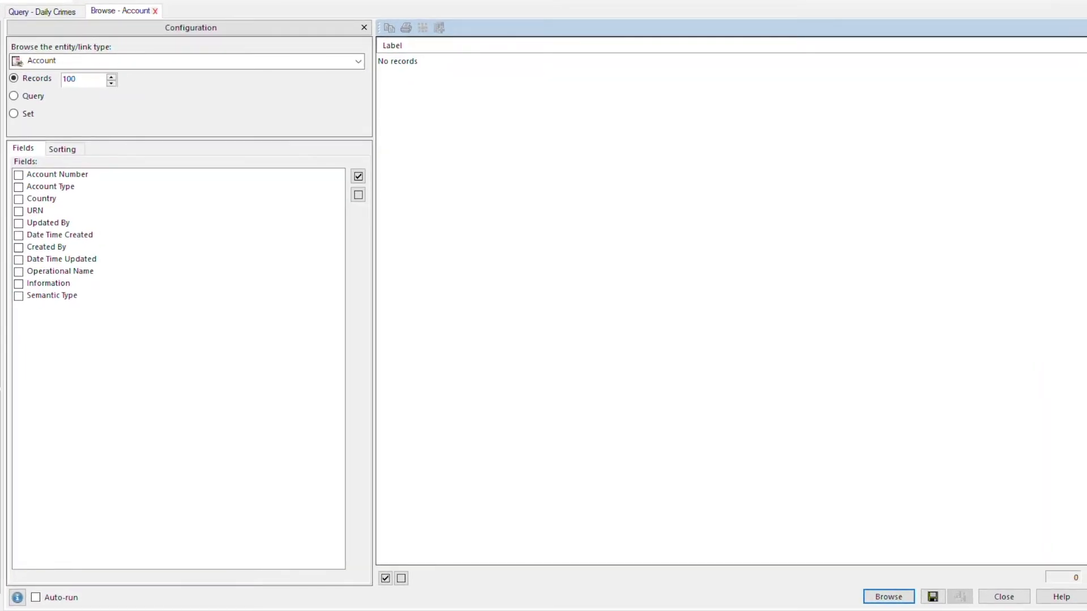
left_click(362, 61)
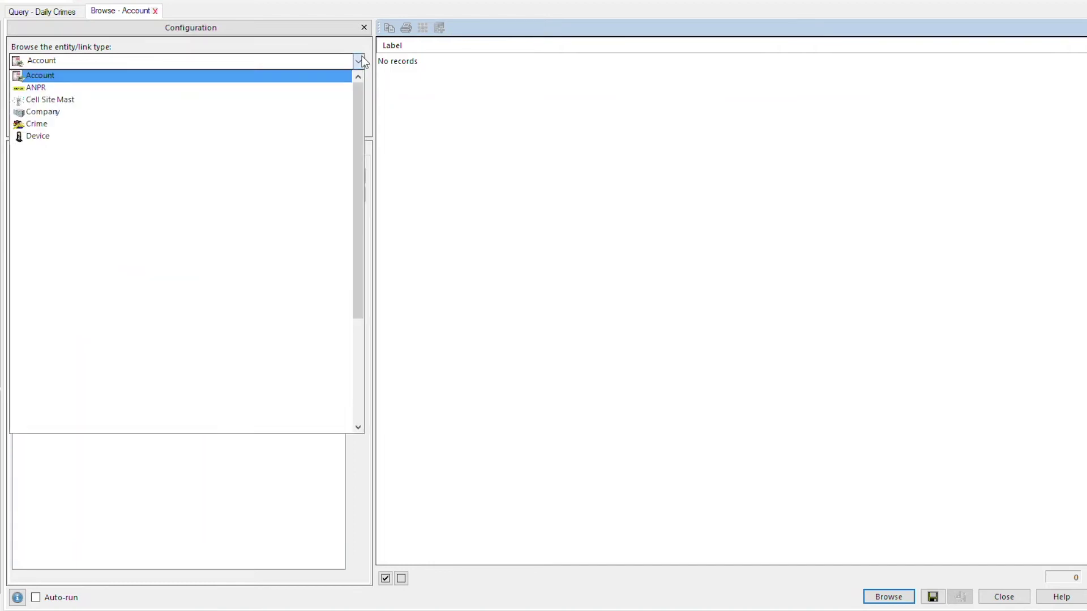
left_click(48, 124)
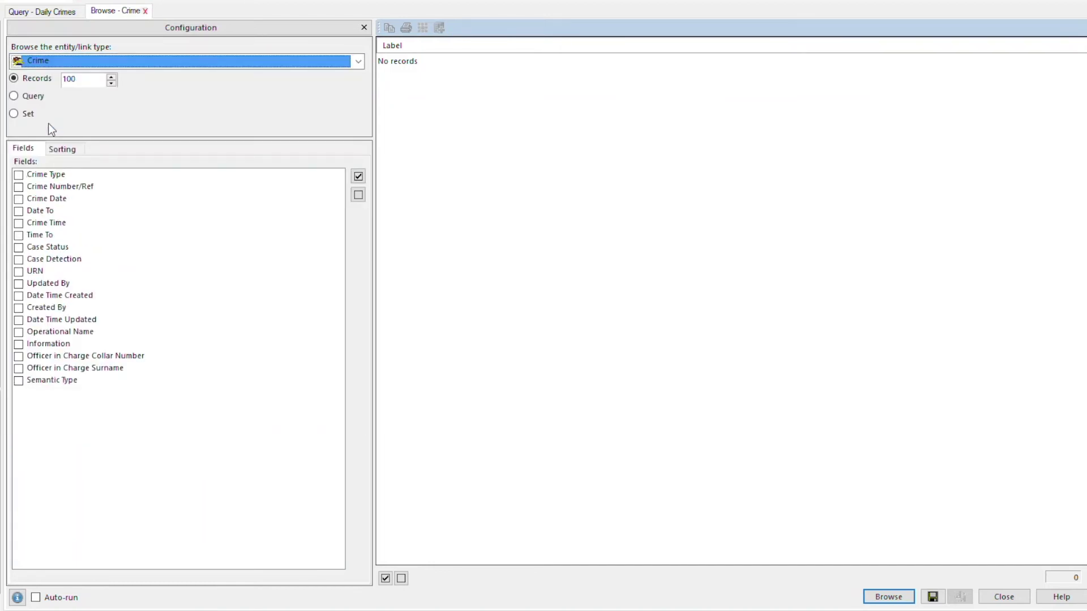
left_click(34, 97)
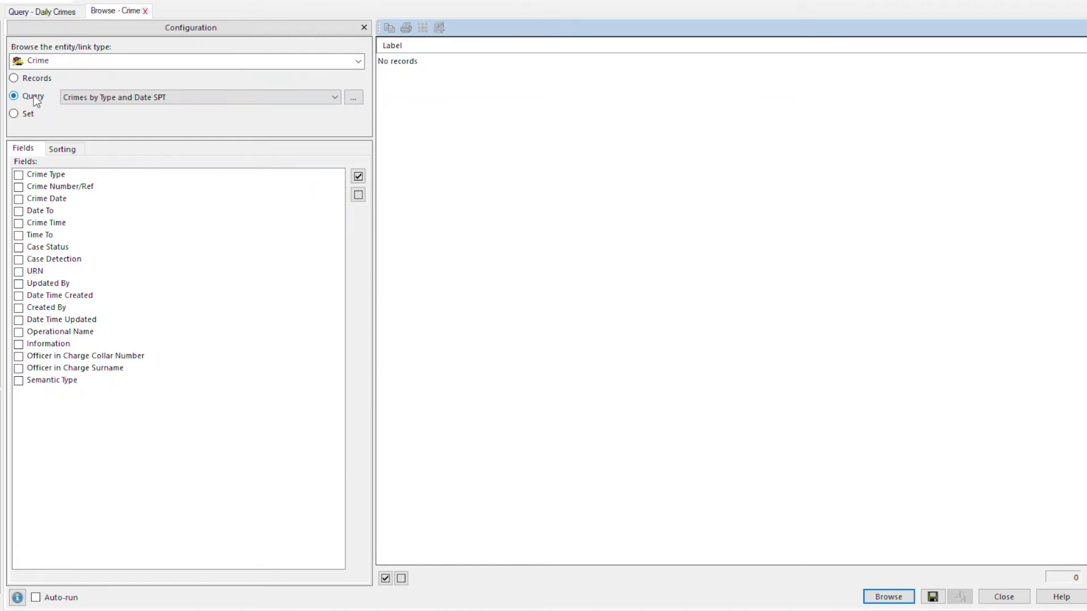
left_click(335, 103)
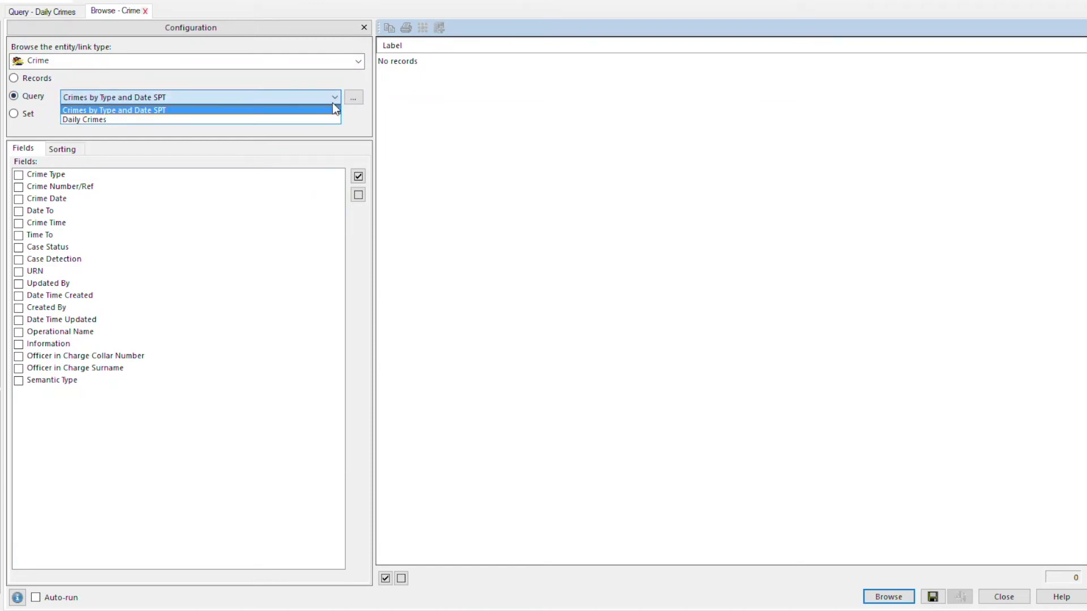
left_click(118, 121)
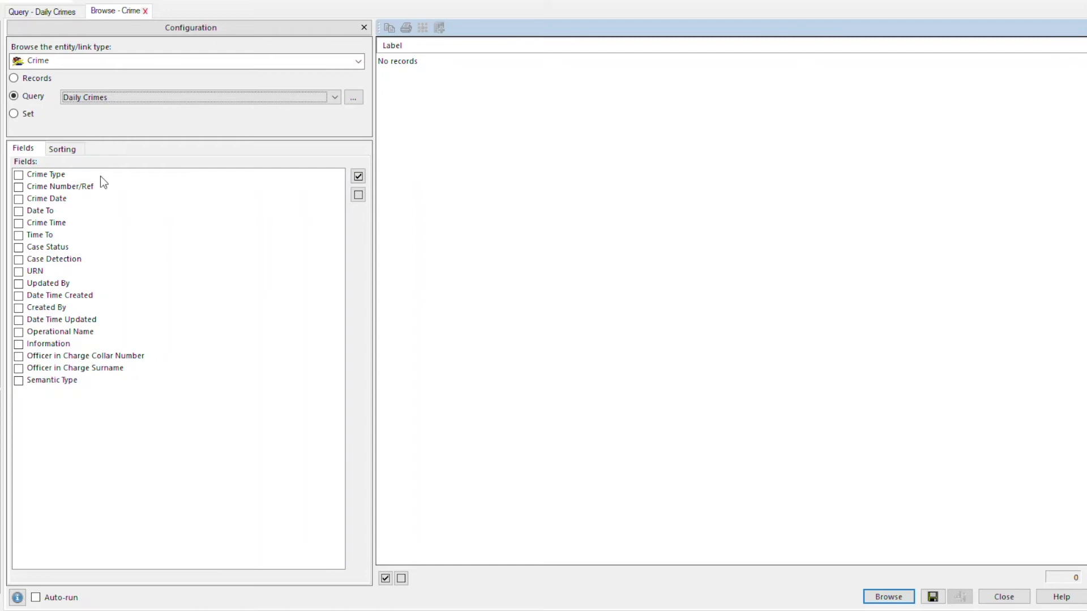
- Show Crime Type, Number/Ref, Date, Time and Case Status, enable auto-run, and save as 'Daily Crimes'
left_click(19, 179)
left_click(19, 177)
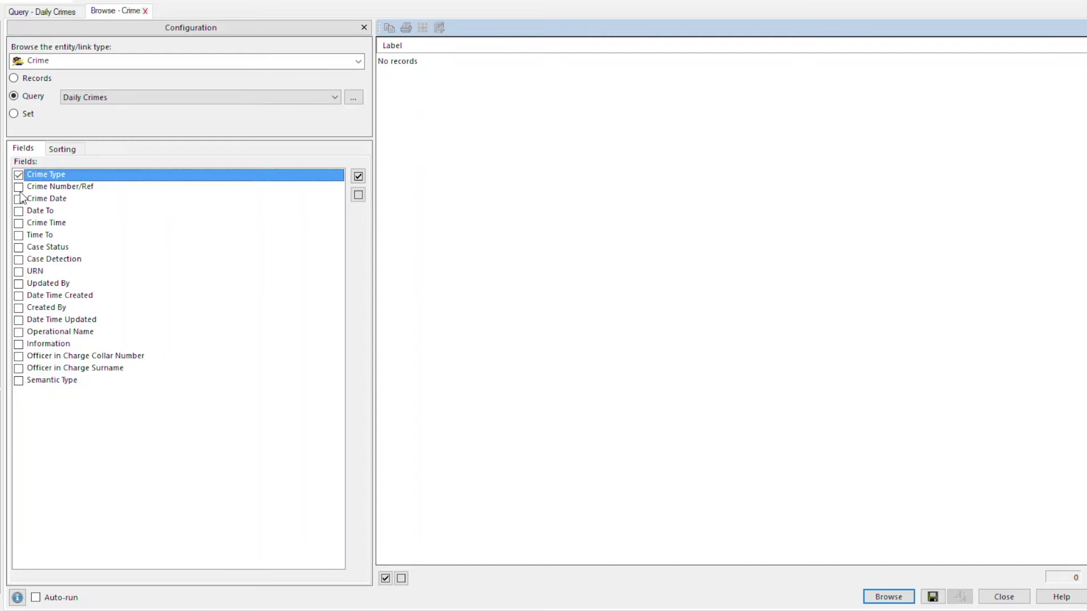
left_click(19, 187)
left_click(19, 199)
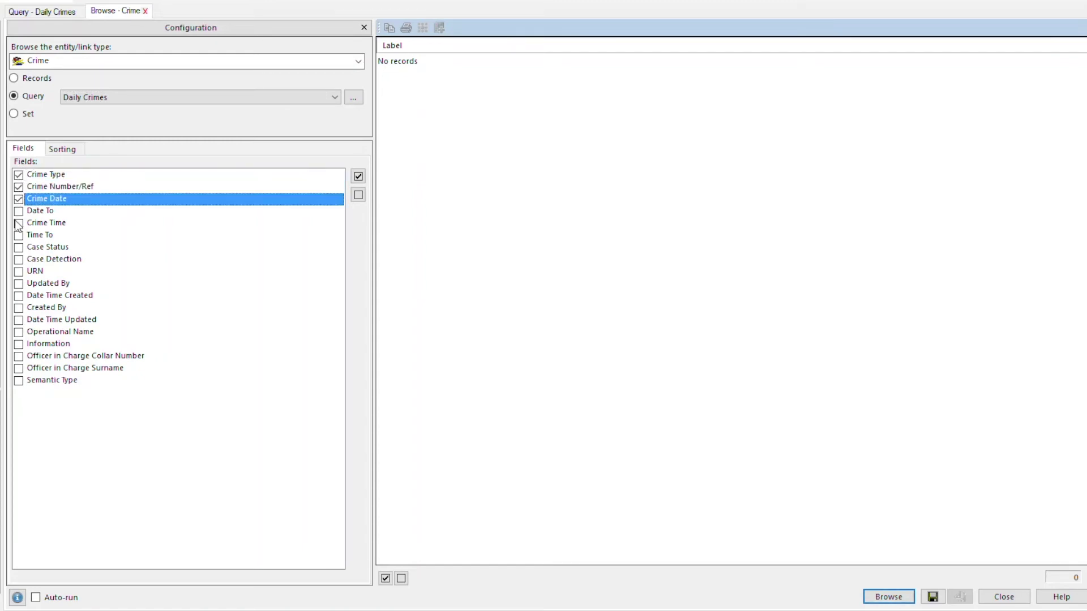
left_click(18, 223)
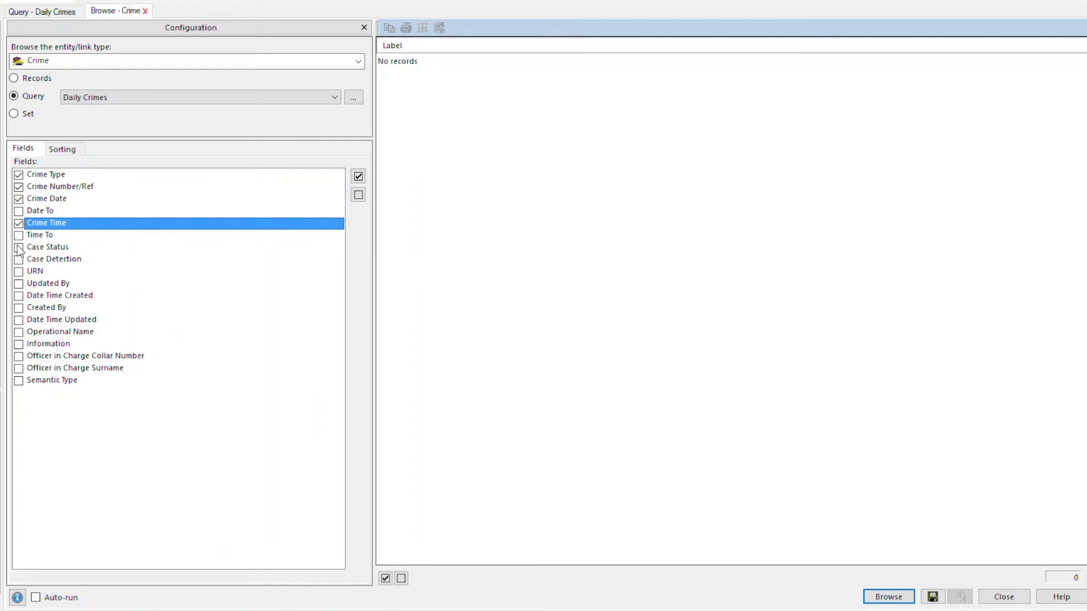
left_click(20, 249)
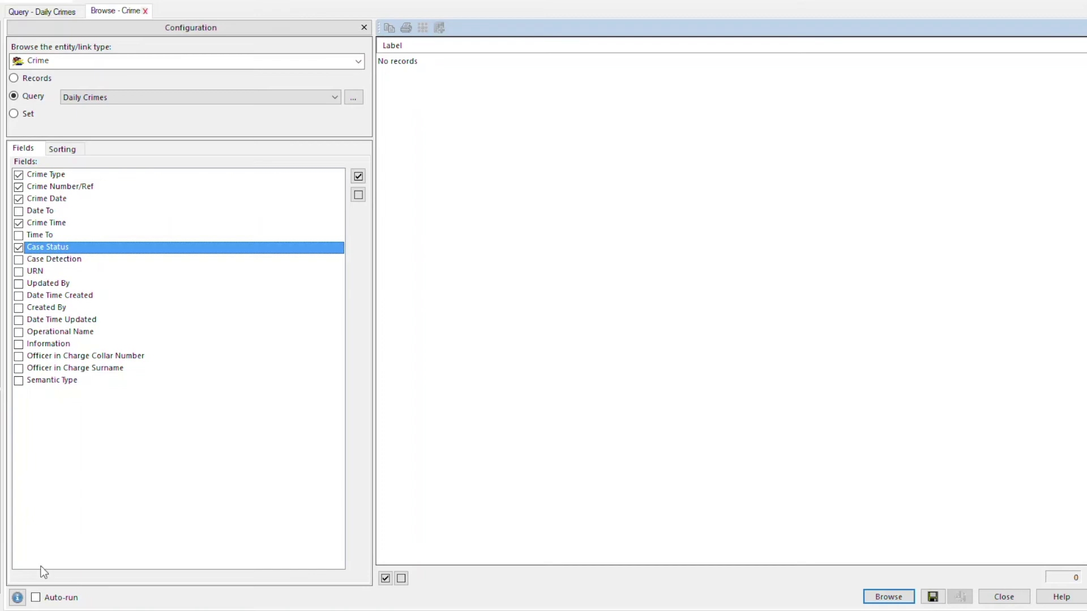
left_click(36, 598)
left_click(932, 597)
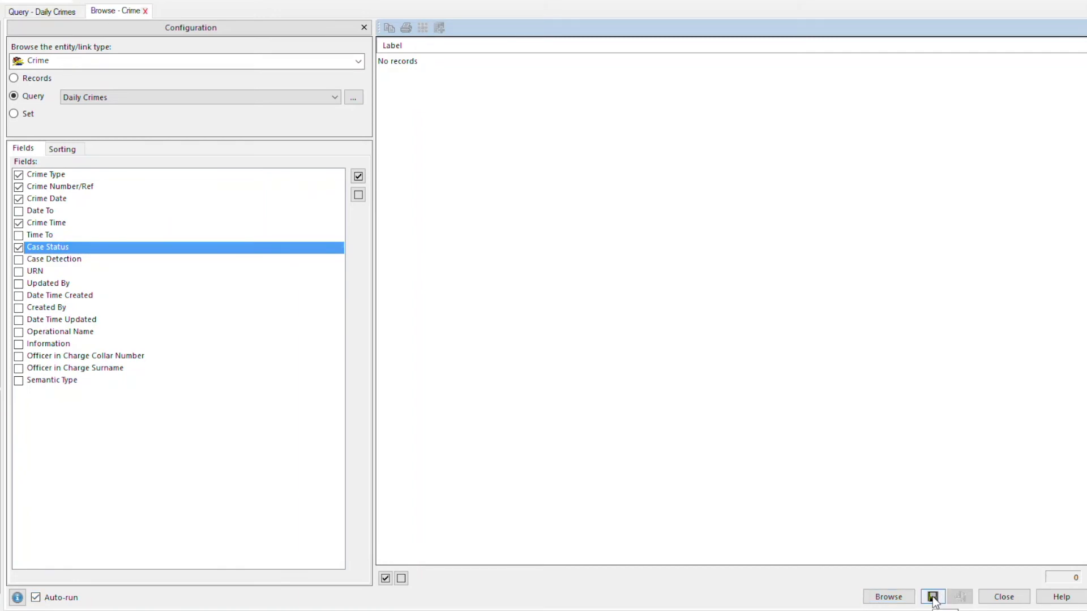
type("Daily Cr")
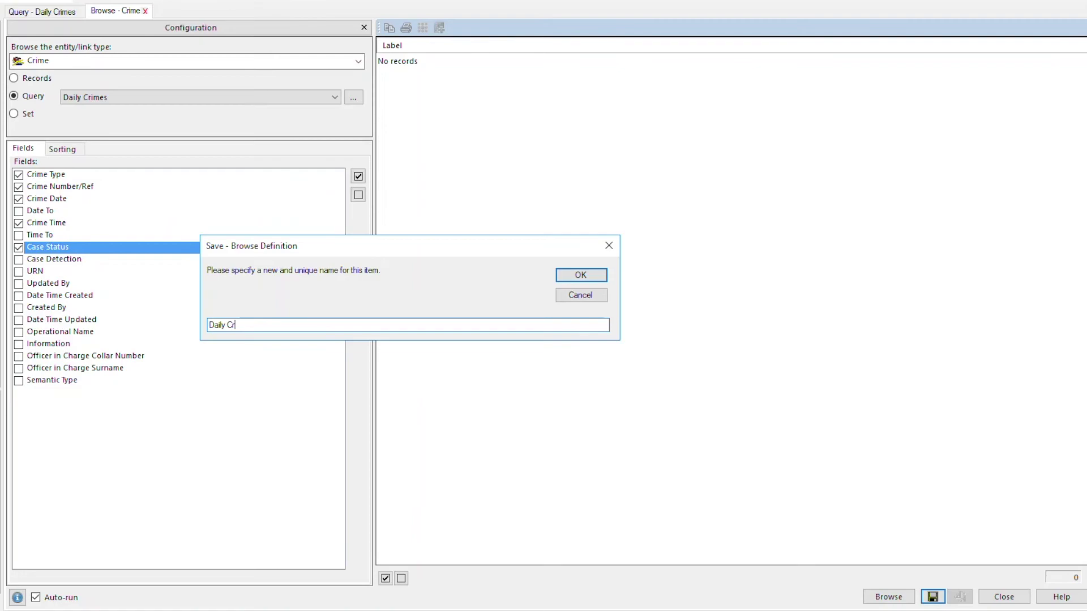
type("imes")
- Confirm the browse name 'Daily Crimes' and file it under the Examples category
left_click(583, 275)
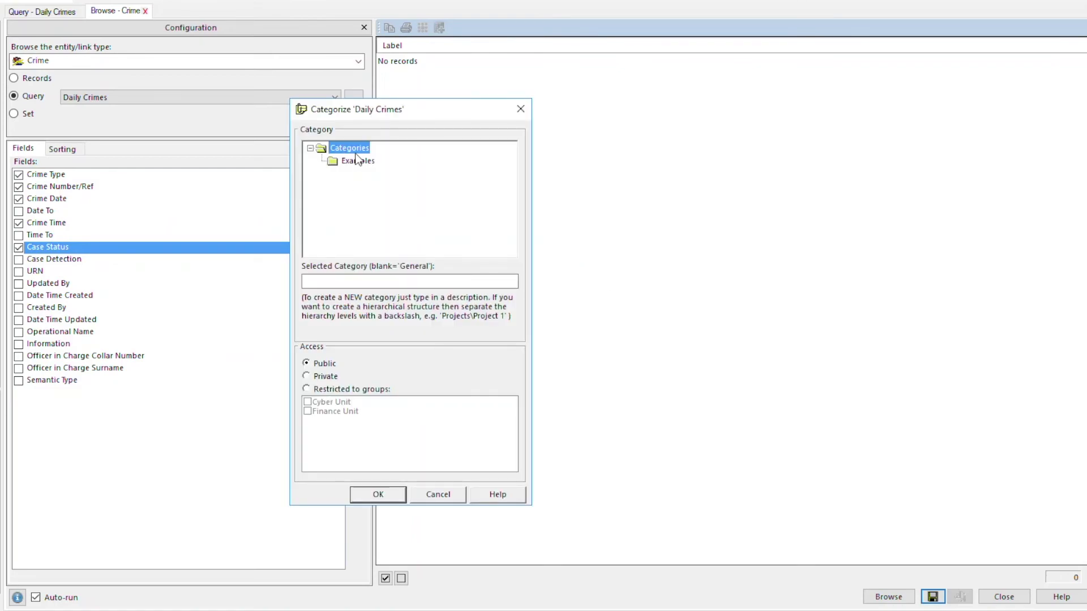
left_click(358, 162)
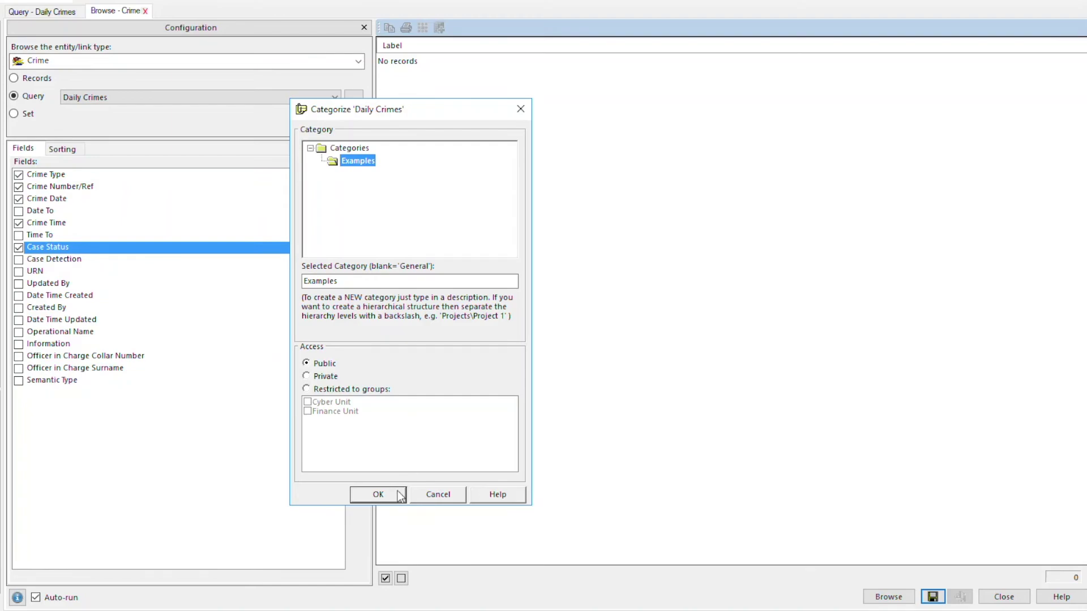
left_click(379, 494)
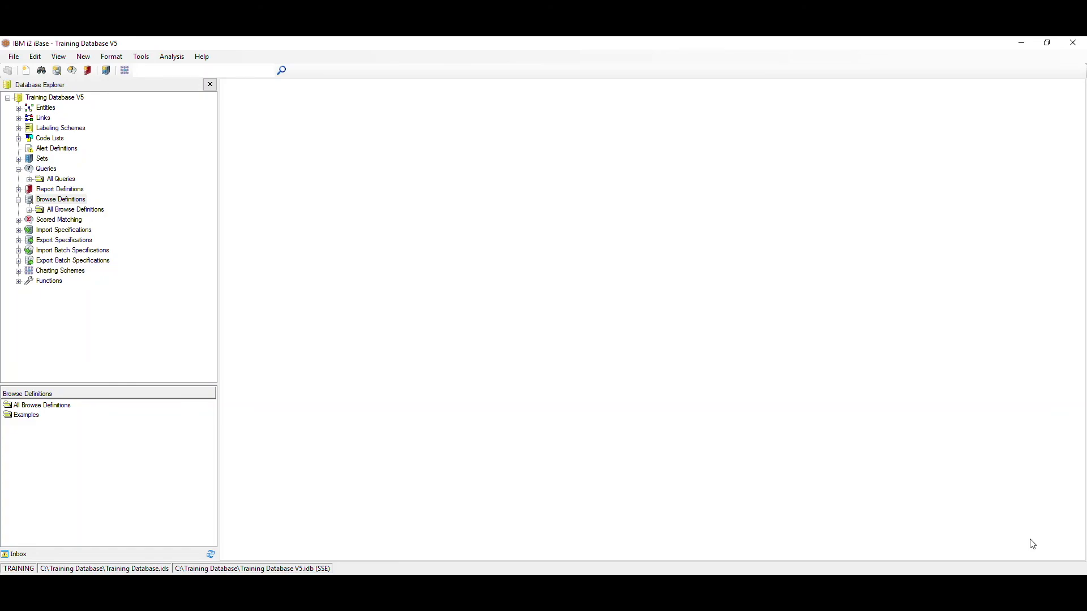
- Close Training Database V5, confirming the prompt
left_click(17, 57)
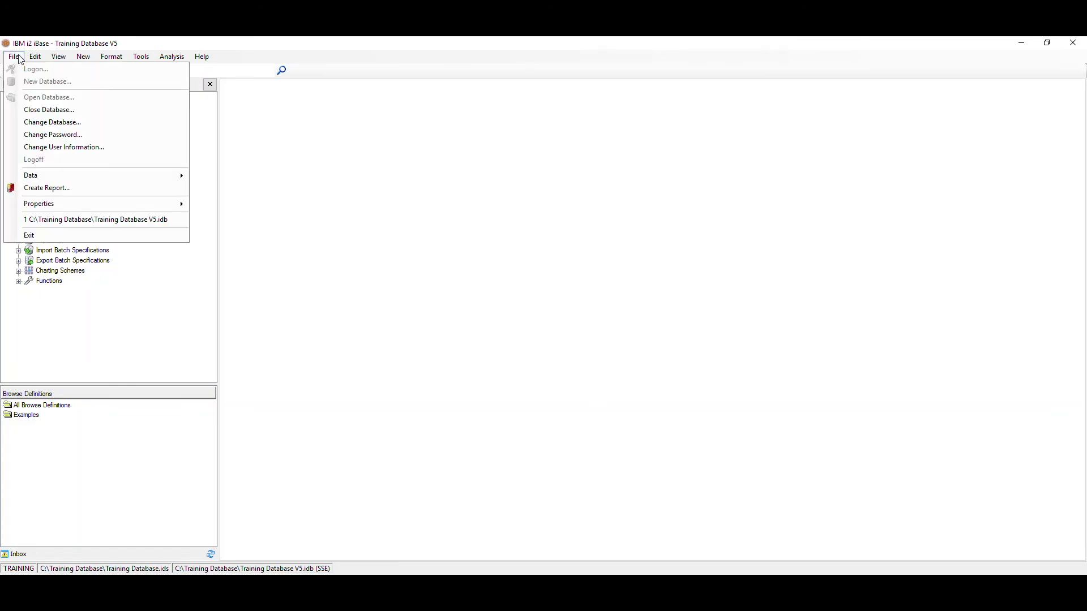
left_click(79, 109)
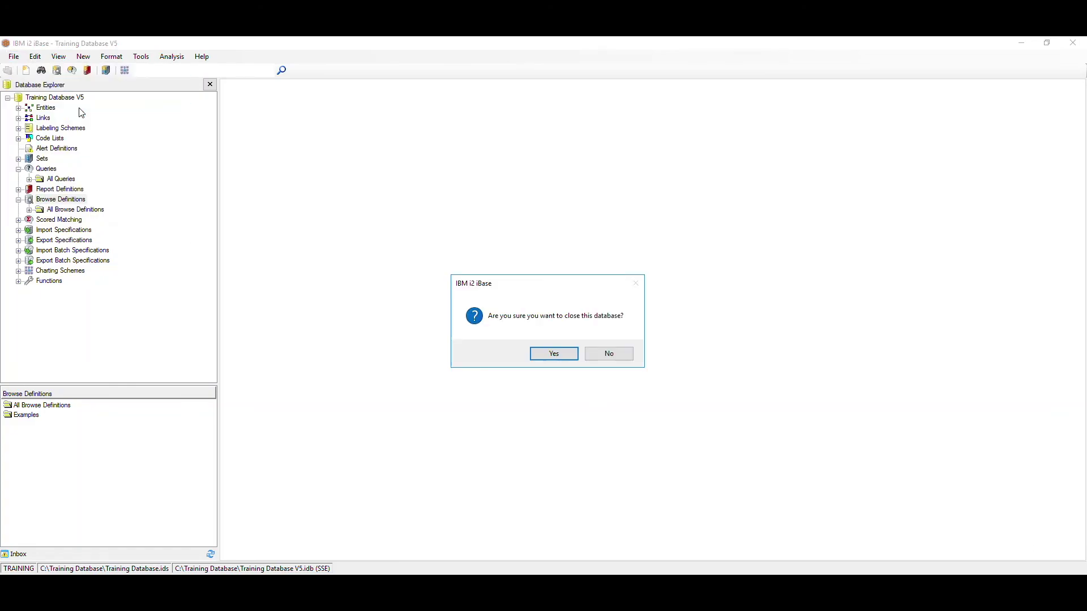
left_click(555, 358)
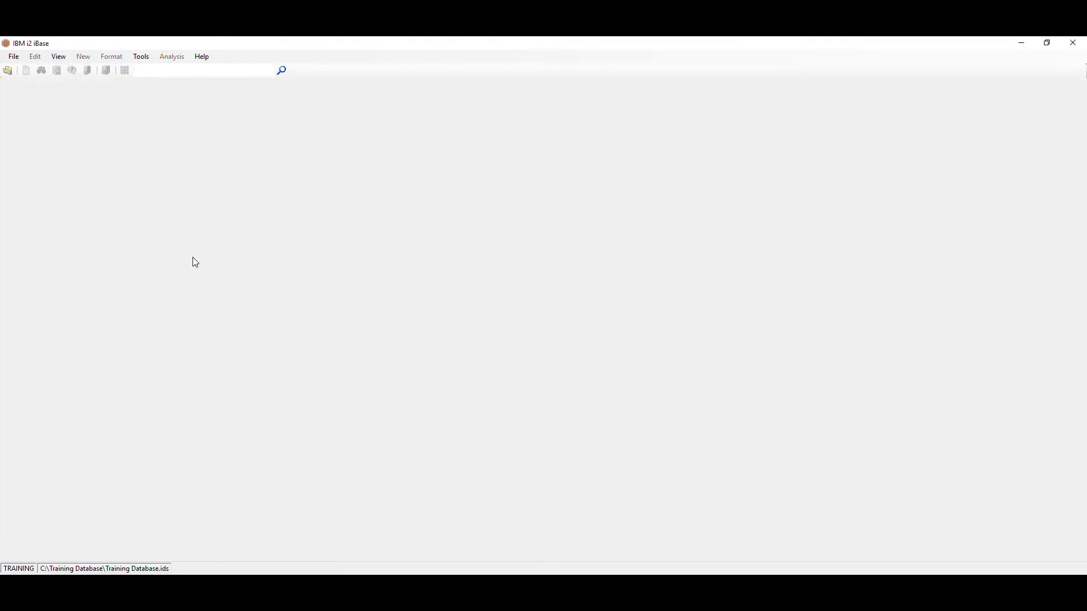
- Reopen Training Database V5 and dismiss the database opened notice
left_click(14, 57)
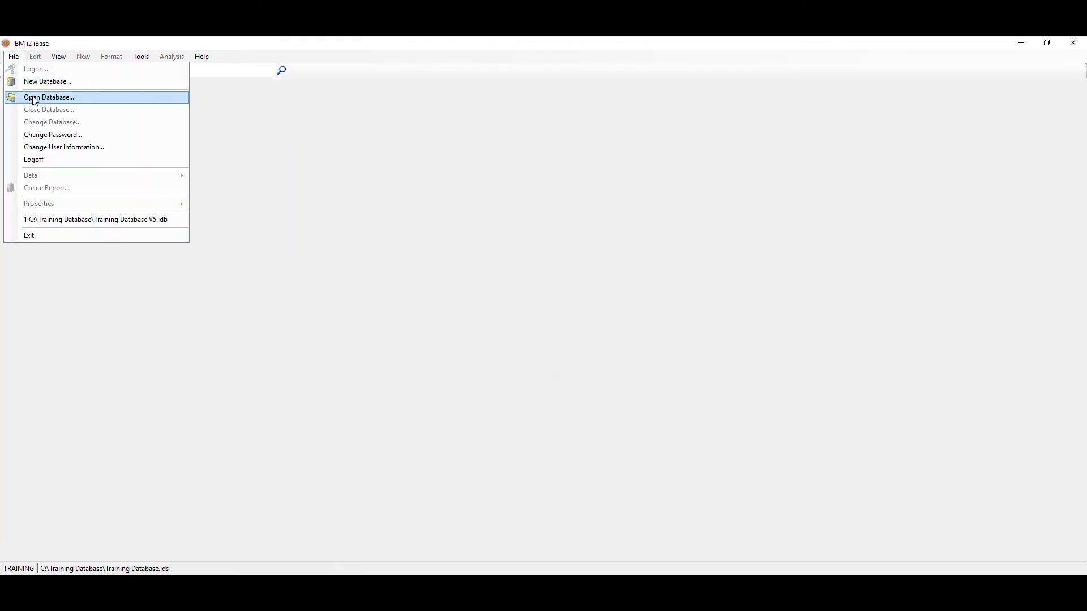
left_click(35, 100)
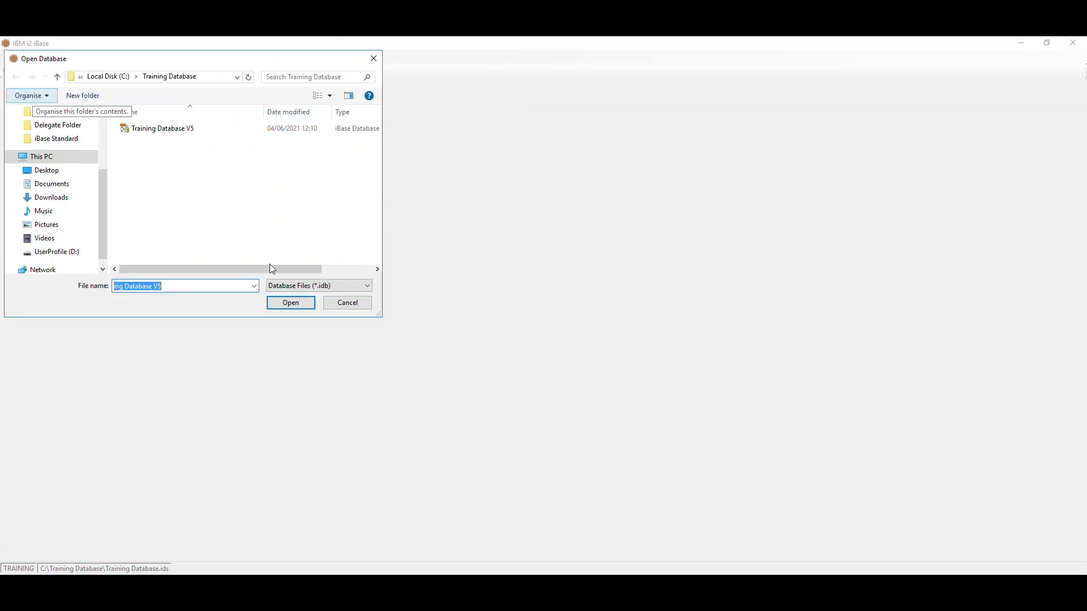
left_click(301, 305)
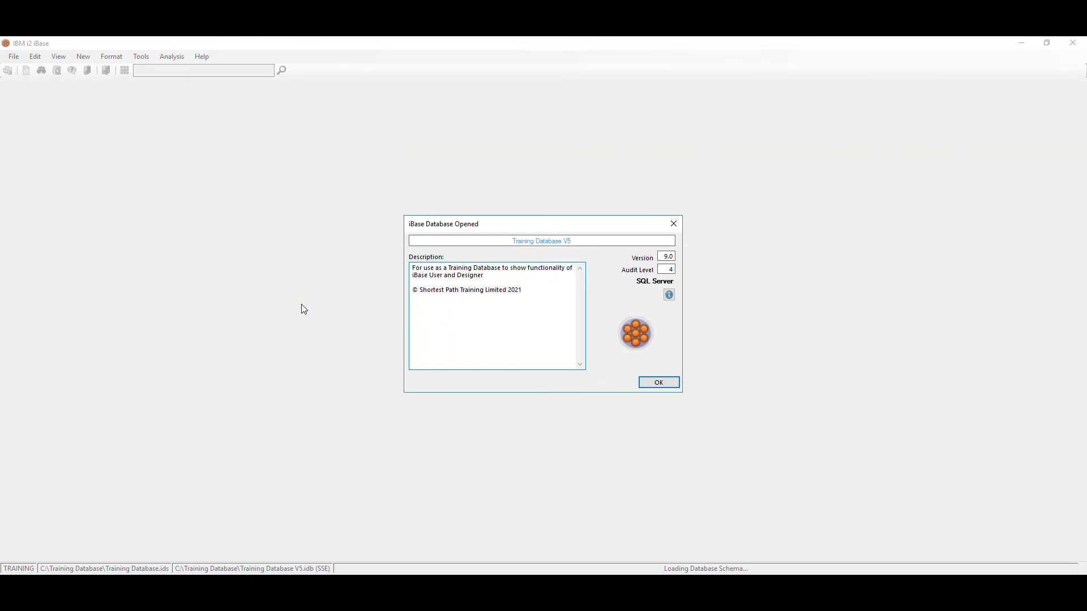
left_click(674, 383)
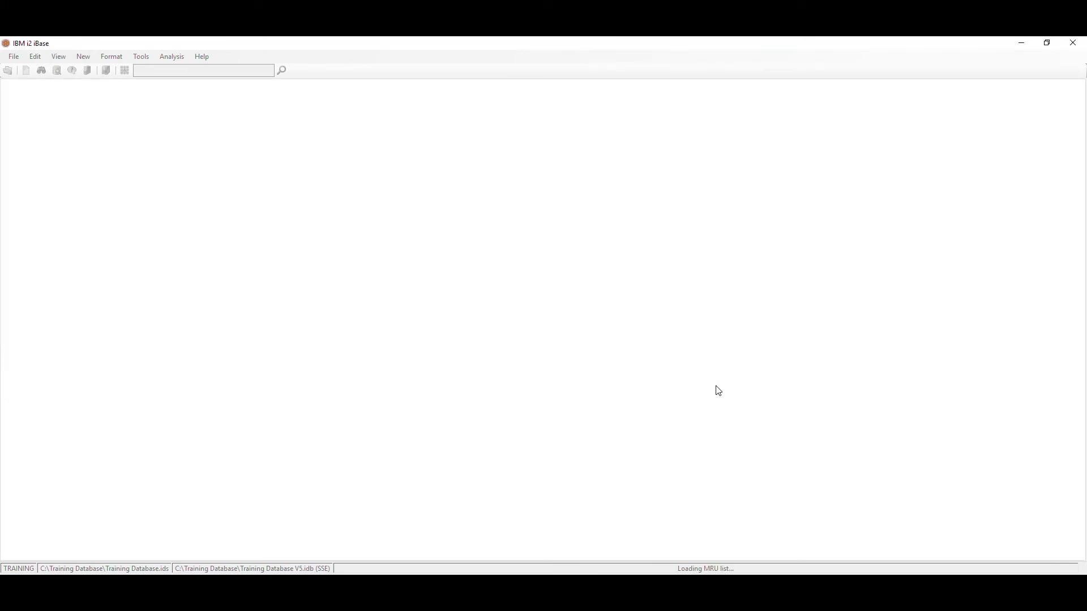